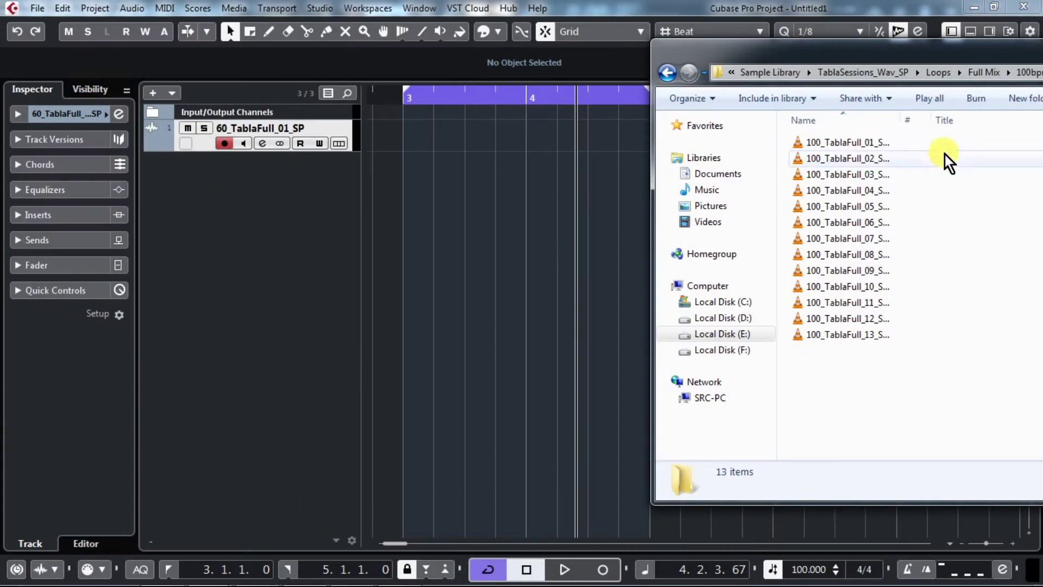
Import 100_TablaFull_01_SP.wav onto the existing audio track at bar 3 and set the locators to the clip's range.
{"action": "left_click_drag", "start_coordinate": [902, 120], "coordinate": [984, 125]}
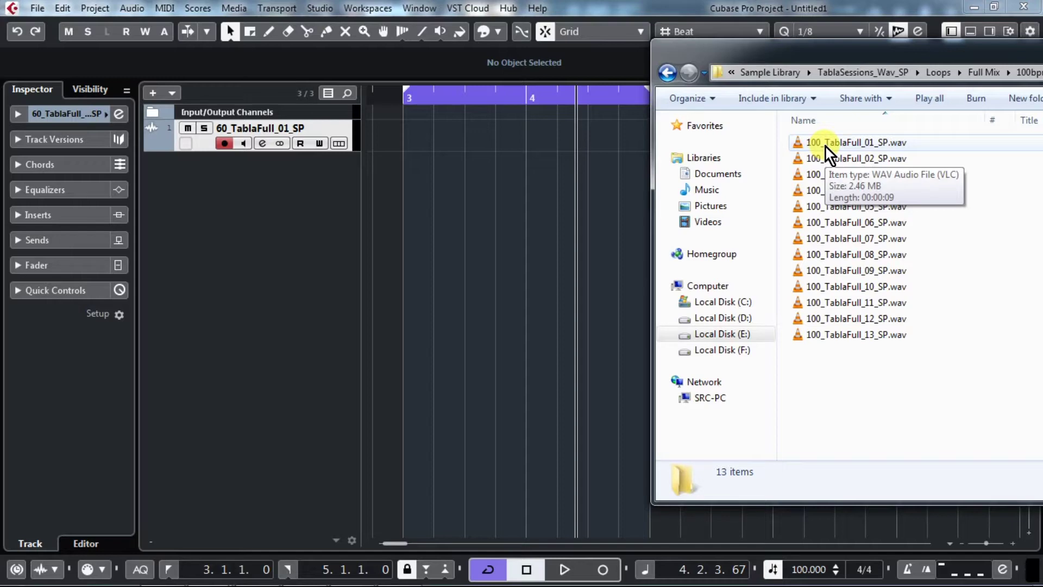
{"action": "left_click_drag", "start_coordinate": [826, 148], "coordinate": [405, 146]}
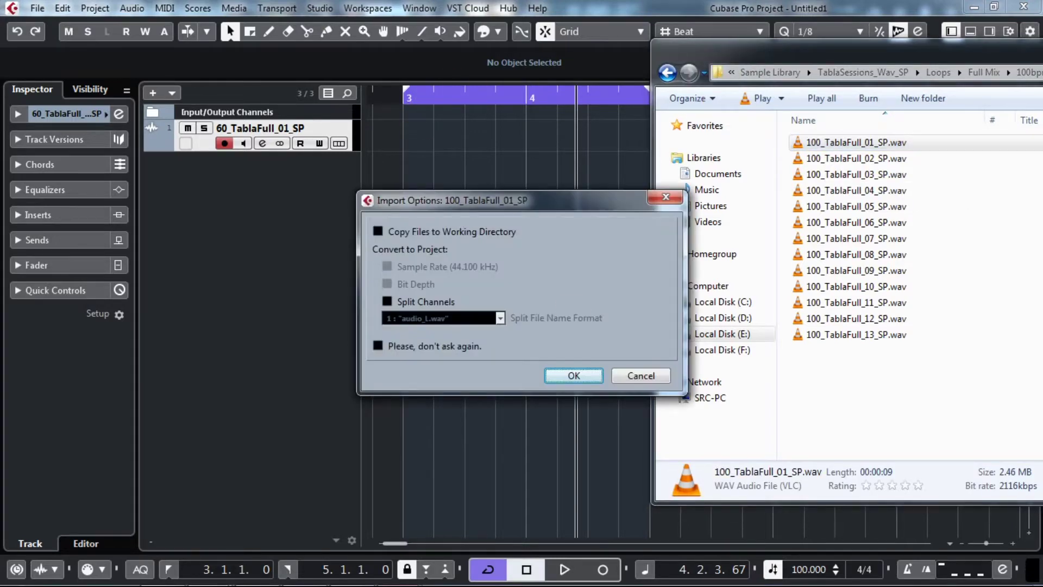
{"action": "left_click", "coordinate": [578, 373]}
{"action": "key", "text": "p"}
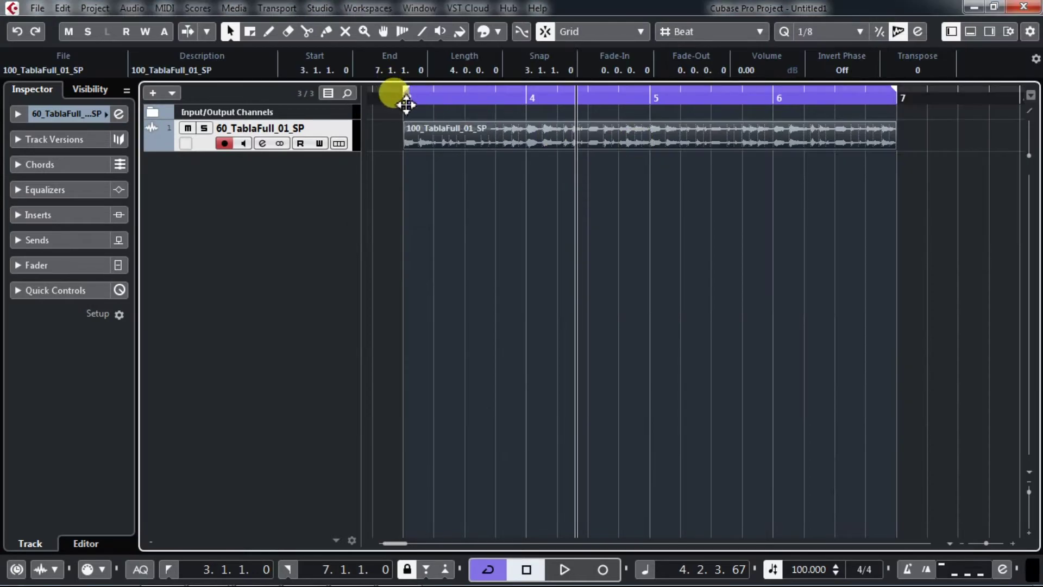
Play the imported tabla loop from bar 3, then stop playback.
{"action": "left_click", "coordinate": [406, 103]}
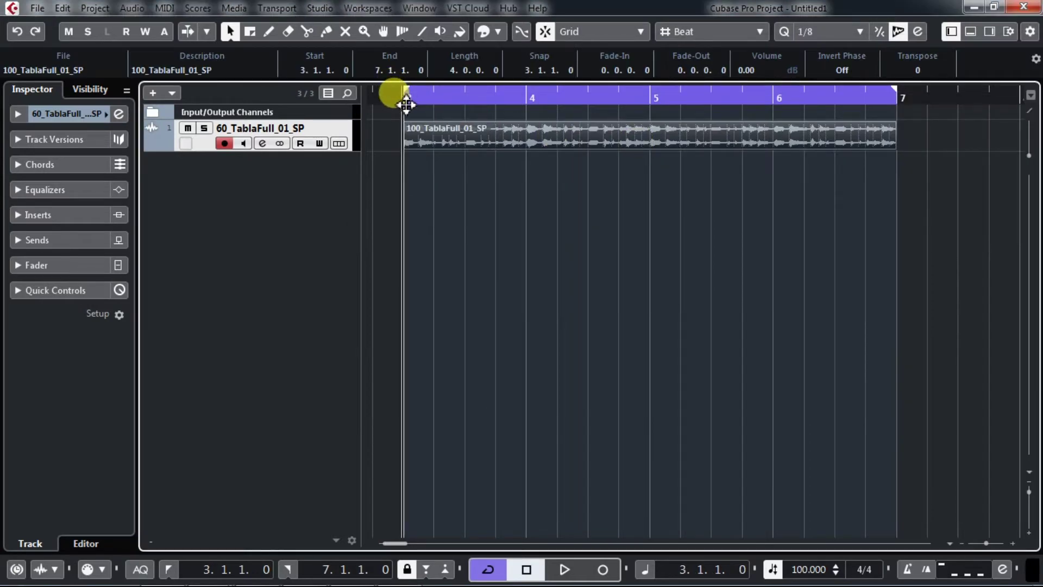
{"action": "key", "text": "space"}
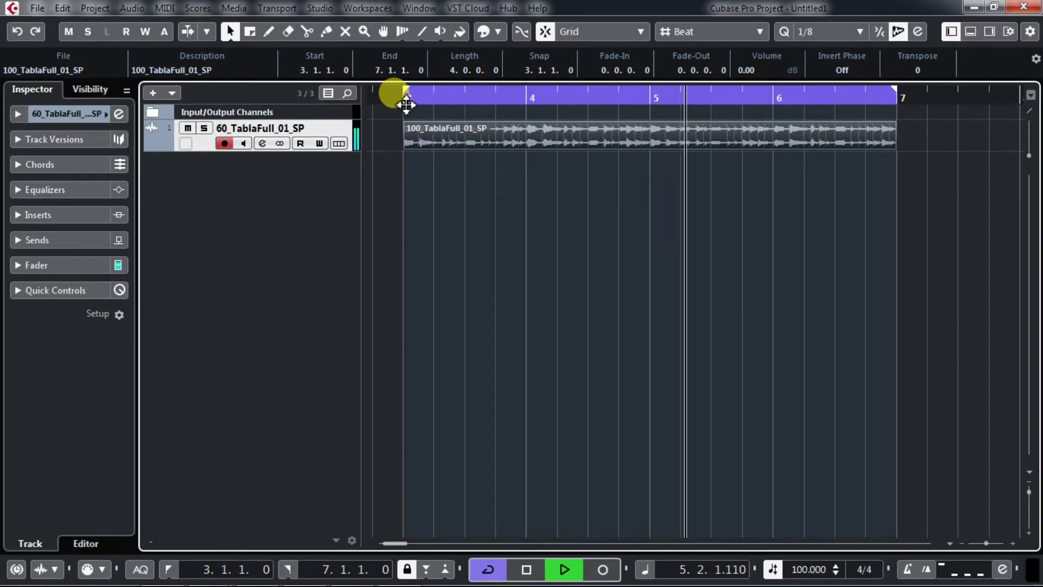
{"action": "key", "text": "space"}
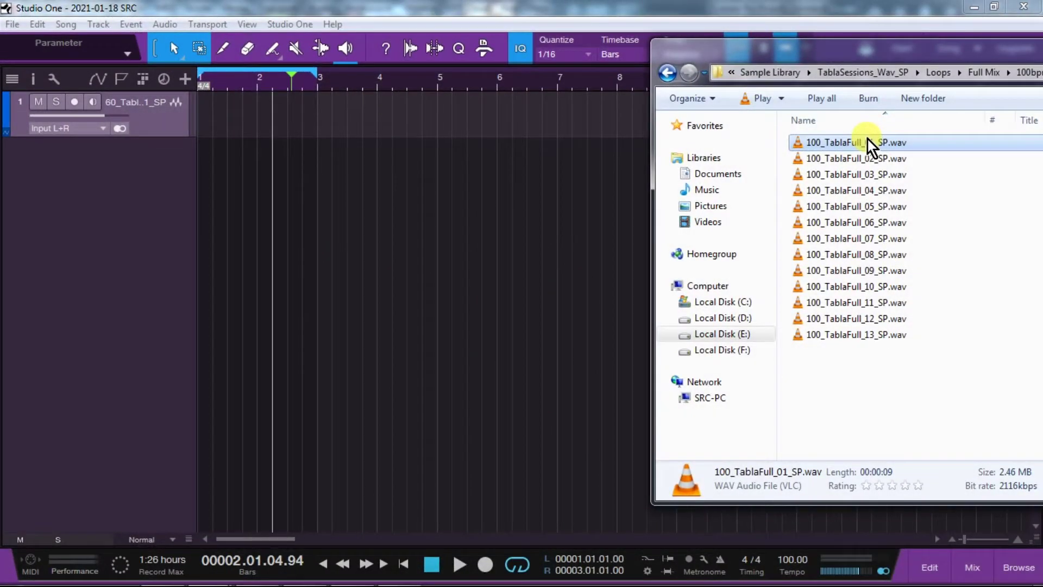
In Studio One, place 100_TablaFull_01_SP.wav on the track at bar 1 and audition it with the loop range set around it.
{"action": "left_click_drag", "start_coordinate": [842, 142], "coordinate": [233, 119]}
{"action": "key", "text": "p"}
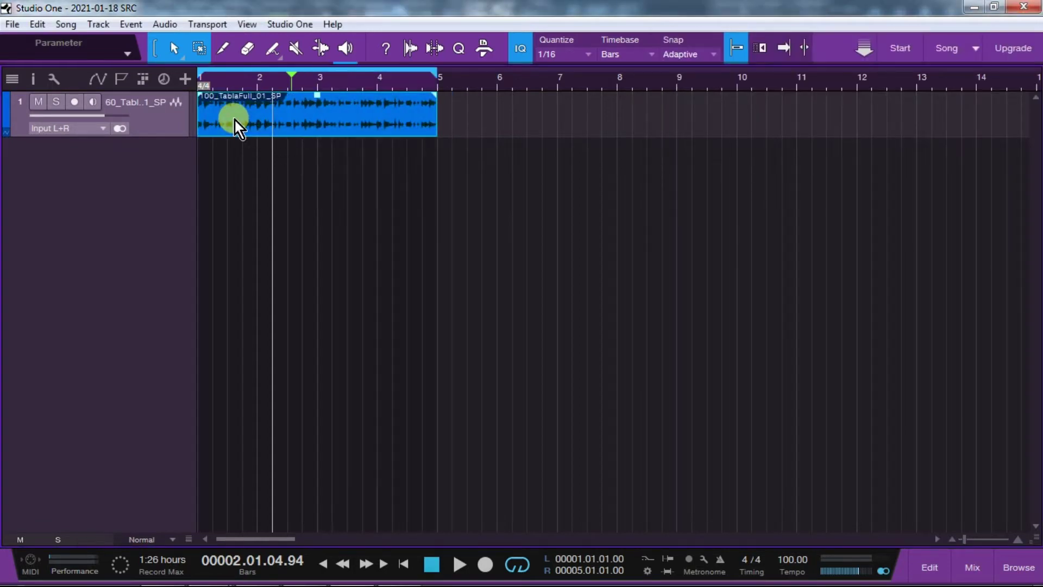
{"action": "left_click_drag", "start_coordinate": [223, 81], "coordinate": [369, 426]}
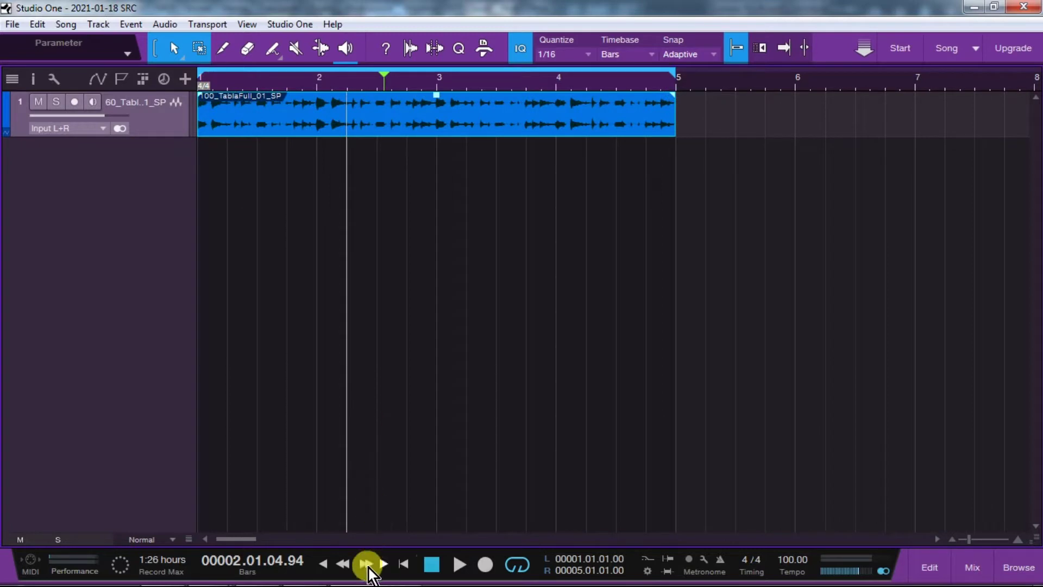
{"action": "key", "text": "f"}
{"action": "left_click", "coordinate": [459, 565]}
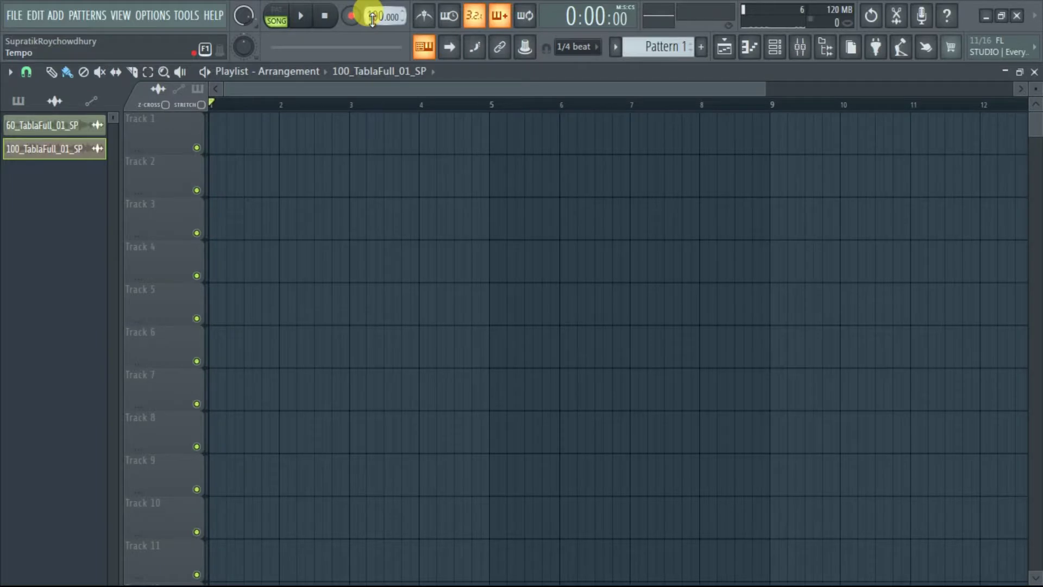
In FL Studio, place 100_TablaFull_01_SP.wav on Track 1 of the playlist, starting at bar 1.
{"action": "key", "text": "alt+Tab"}
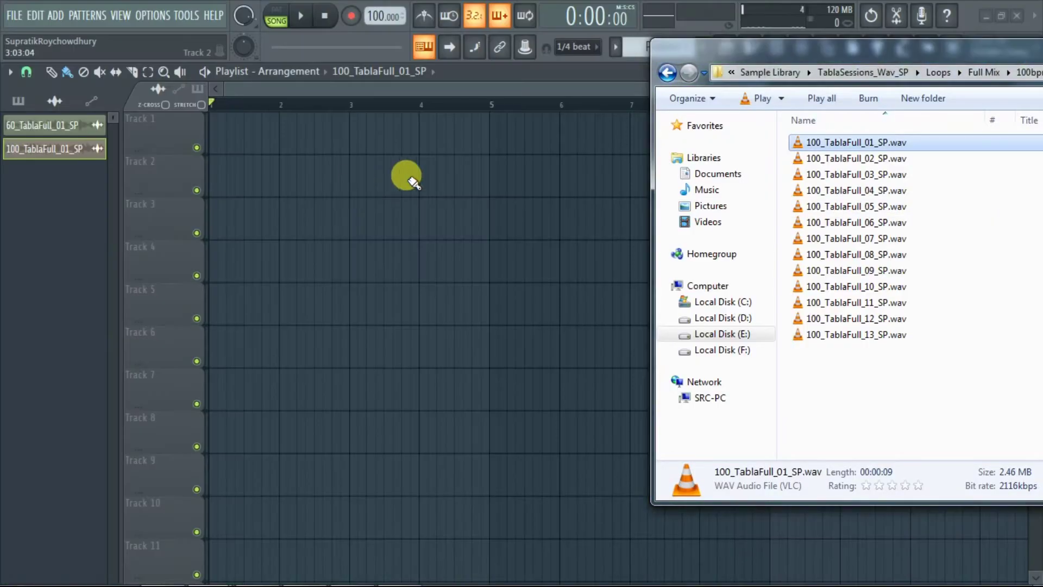
{"action": "left_click_drag", "start_coordinate": [823, 145], "coordinate": [215, 134]}
{"action": "left_click_drag", "start_coordinate": [283, 136], "coordinate": [261, 129]}
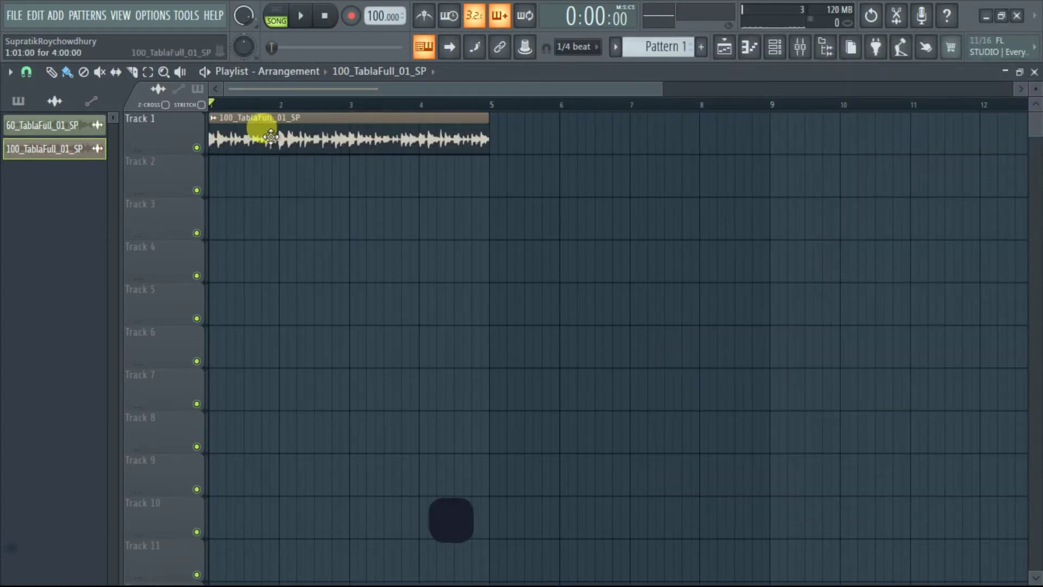
Trim the Track 1 tabla clip to one bar and play it back.
{"action": "left_click_drag", "start_coordinate": [493, 154], "coordinate": [277, 147]}
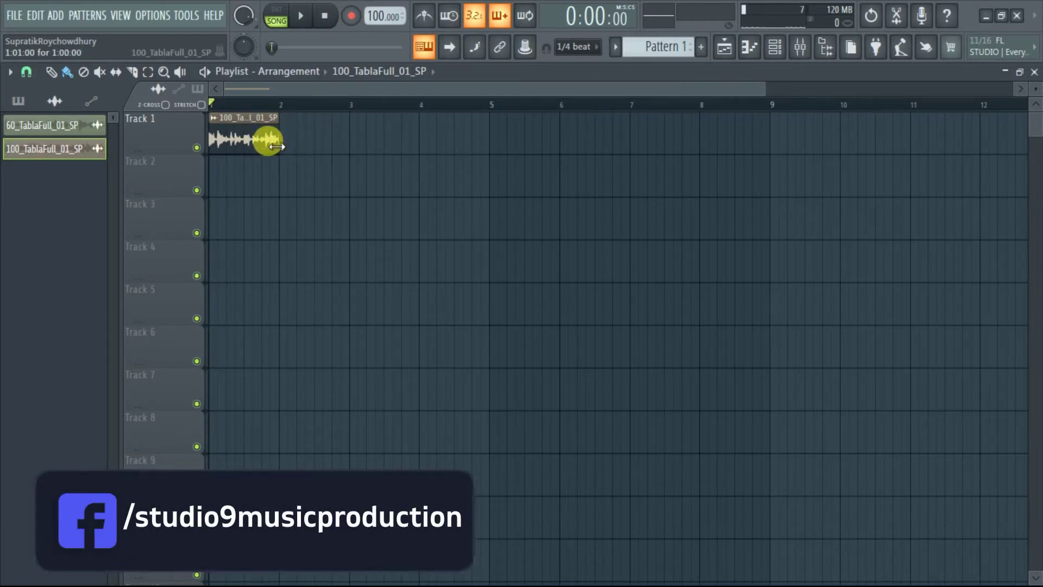
{"action": "left_click", "coordinate": [302, 19]}
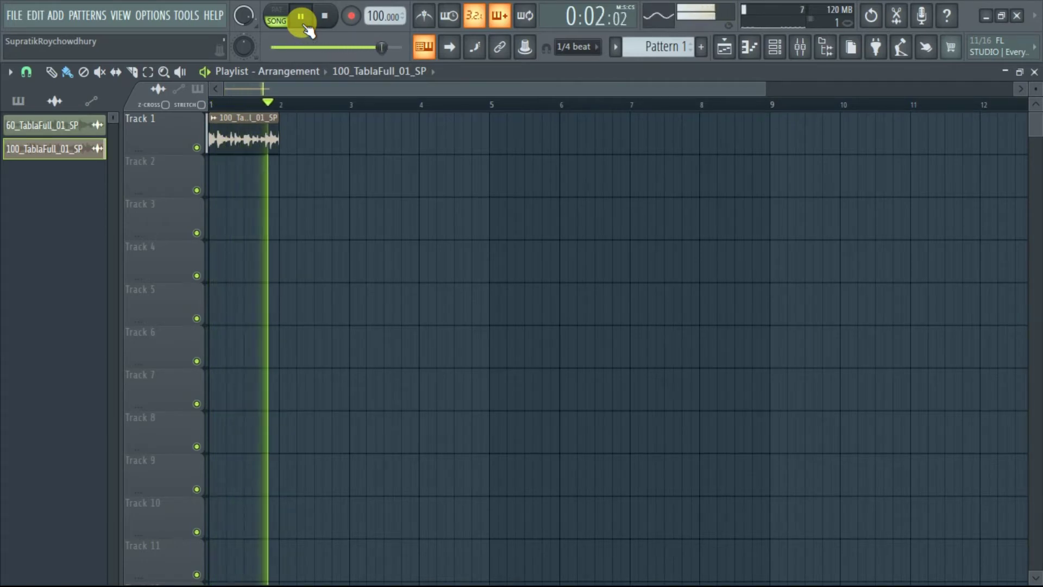
{"action": "left_click", "coordinate": [328, 18]}
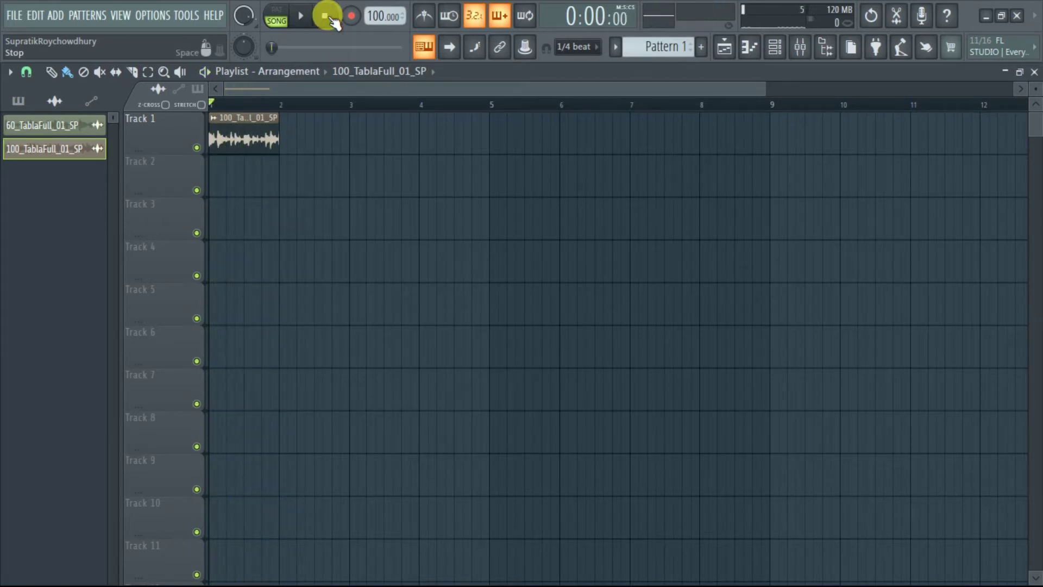
Set the project tempo to 50 BPM.
{"action": "right_click", "coordinate": [374, 17]}
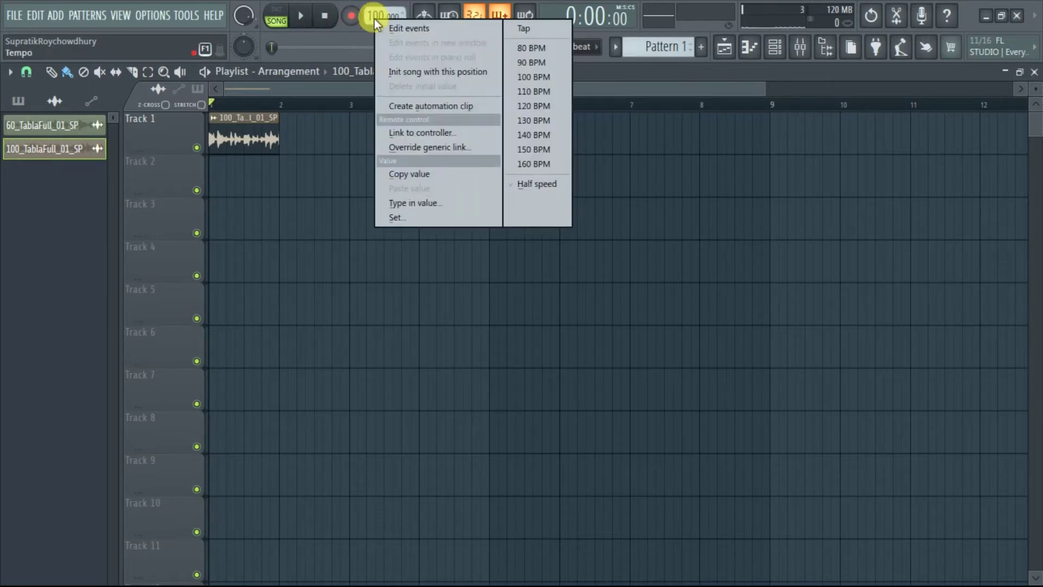
{"action": "left_click", "coordinate": [462, 206]}
{"action": "type", "text": "50"}
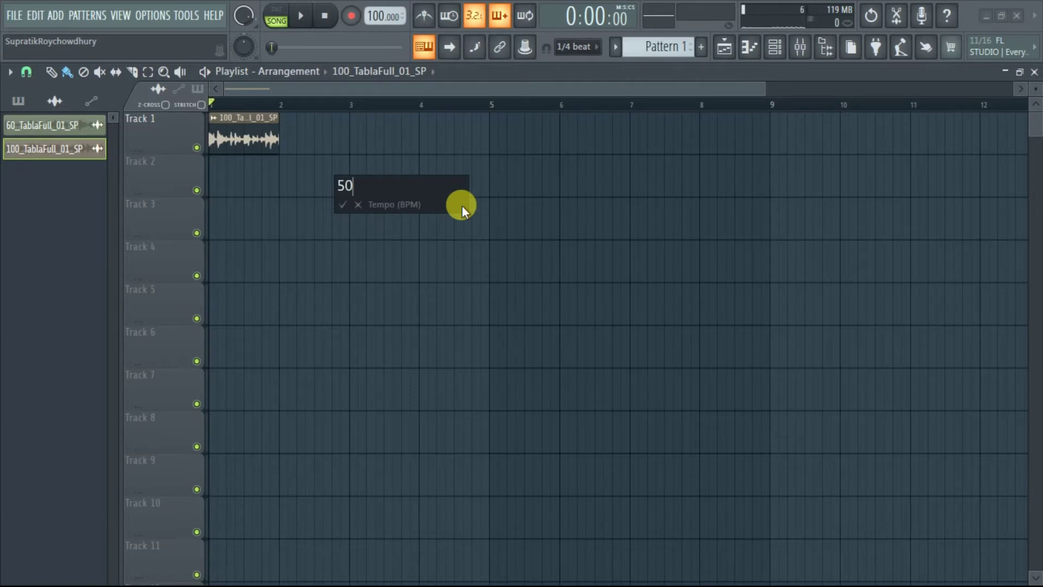
{"action": "key", "text": "Return"}
Enable stretching in the playlist and stretch the tabla clip to fill one full bar.
{"action": "left_click_drag", "start_coordinate": [760, 88], "coordinate": [427, 82]}
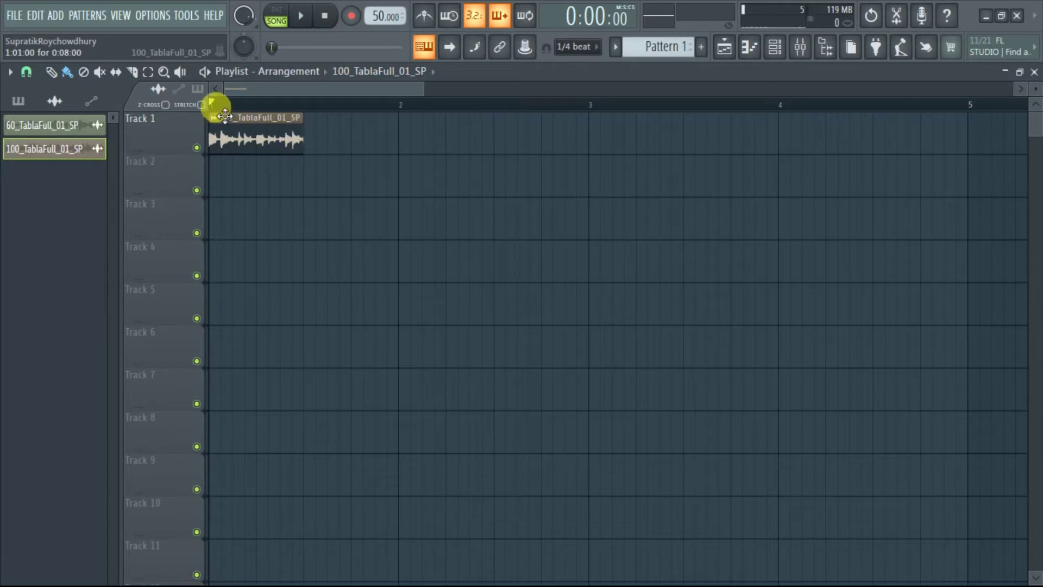
{"action": "left_click", "coordinate": [205, 106]}
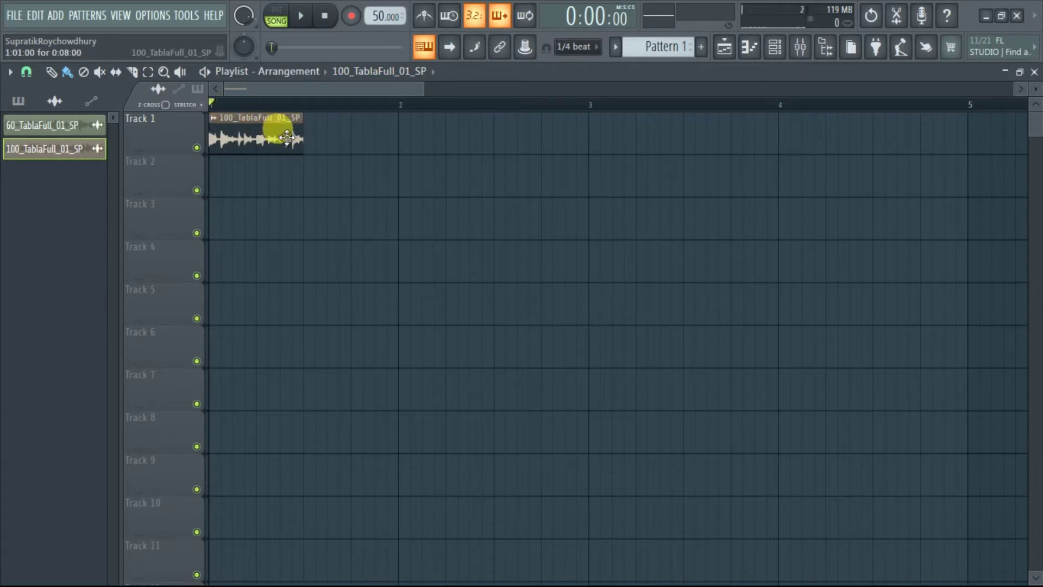
{"action": "left_click_drag", "start_coordinate": [300, 139], "coordinate": [396, 138]}
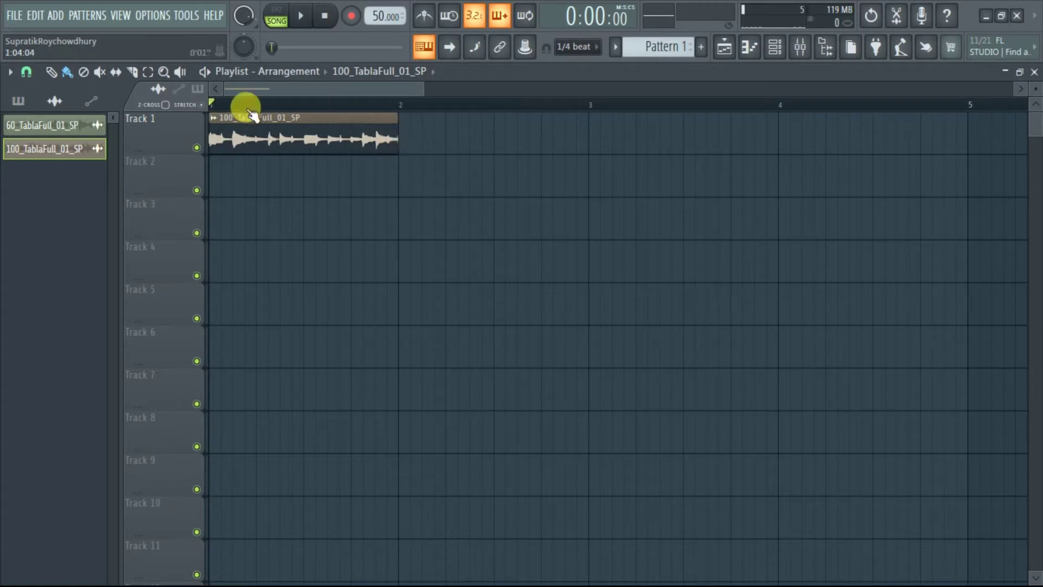
Set the tabla clip's time-stretching mode to e3 generic and close its channel settings.
{"action": "left_click", "coordinate": [215, 119]}
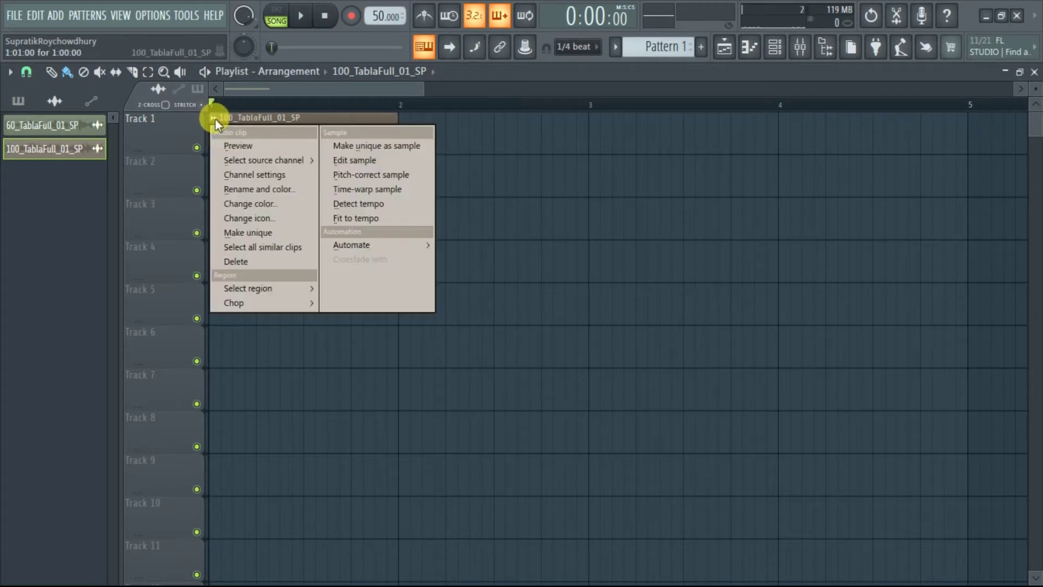
{"action": "left_click", "coordinate": [278, 119]}
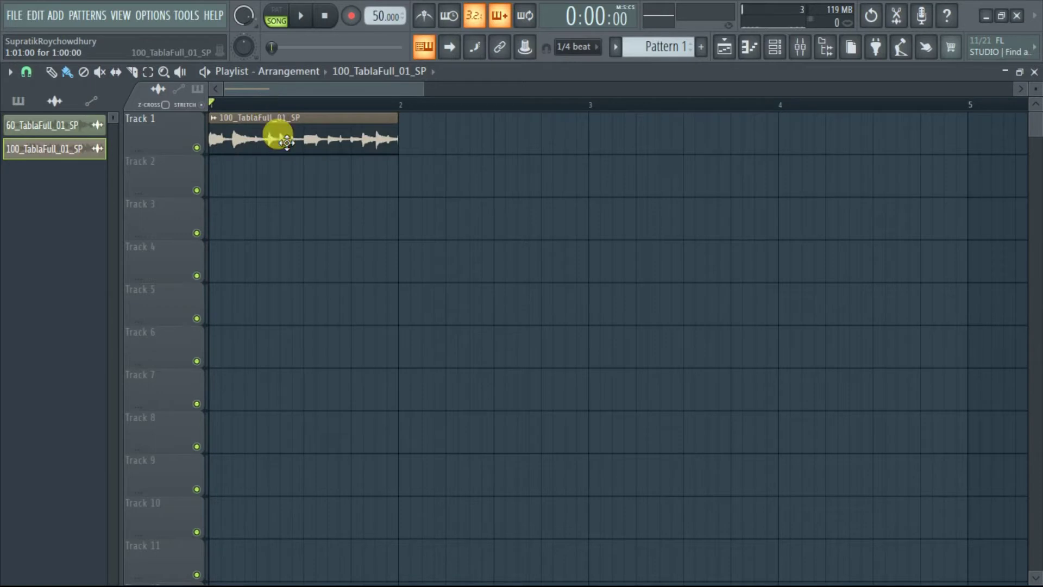
{"action": "double_click", "coordinate": [287, 141]}
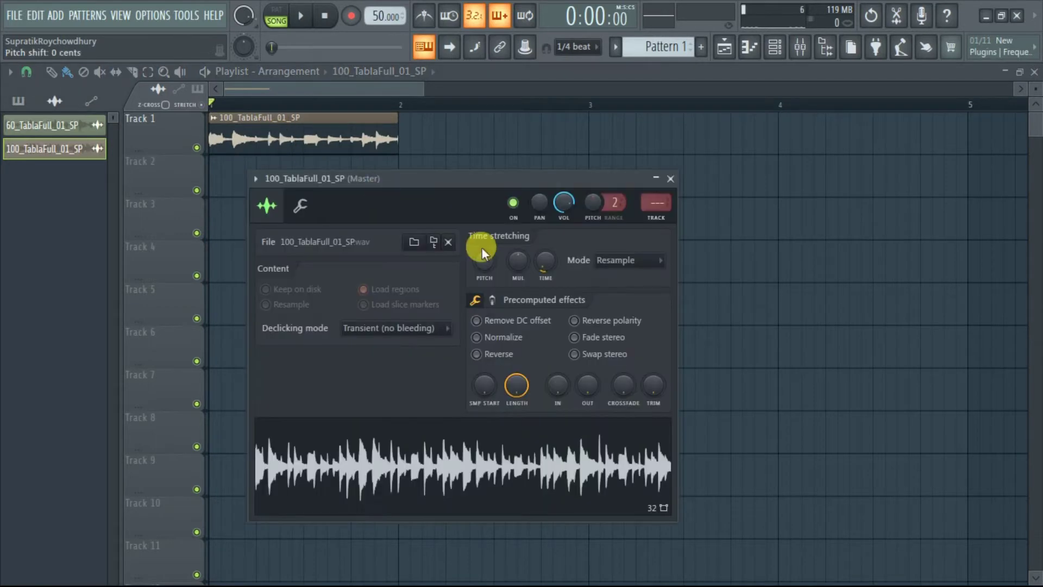
{"action": "left_click", "coordinate": [633, 262]}
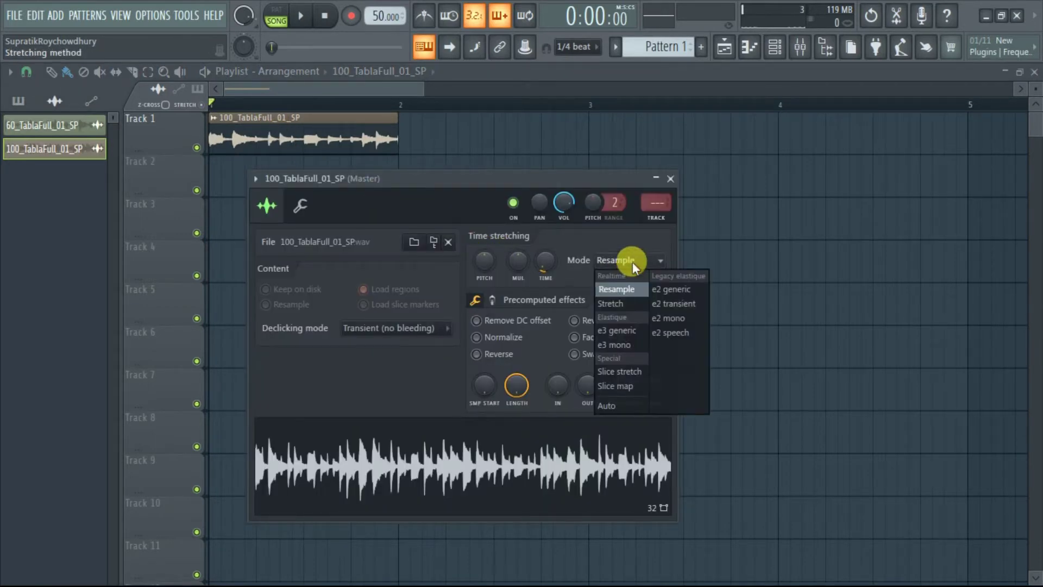
{"action": "left_click", "coordinate": [638, 328]}
{"action": "key", "text": "Escape"}
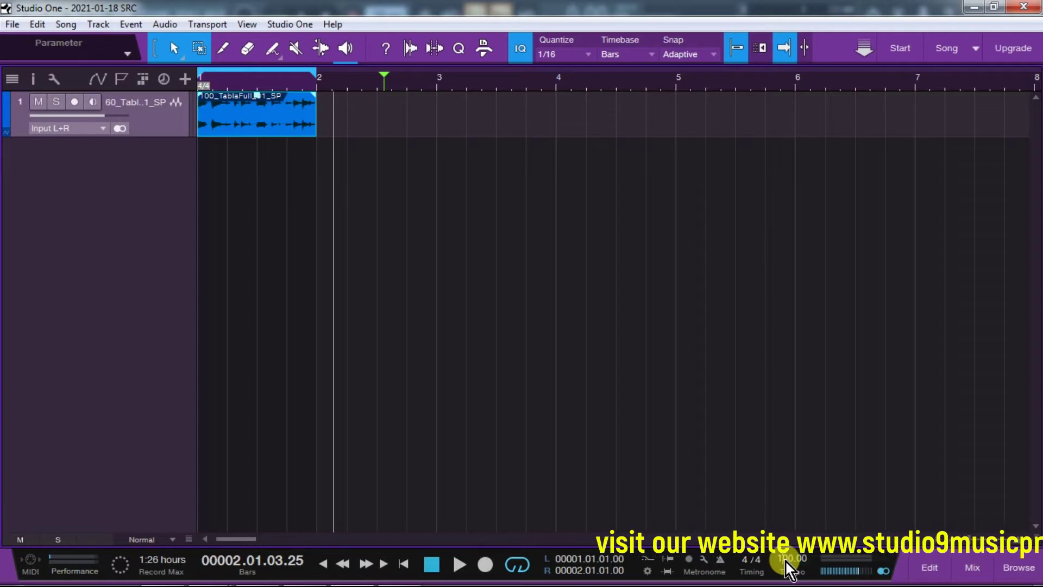
In Studio One, set the song tempo to 50 BPM.
{"action": "left_click", "coordinate": [784, 559]}
{"action": "key", "text": "BackSpace"}
{"action": "key", "text": "BackSpace"}
{"action": "type", "text": "5"}
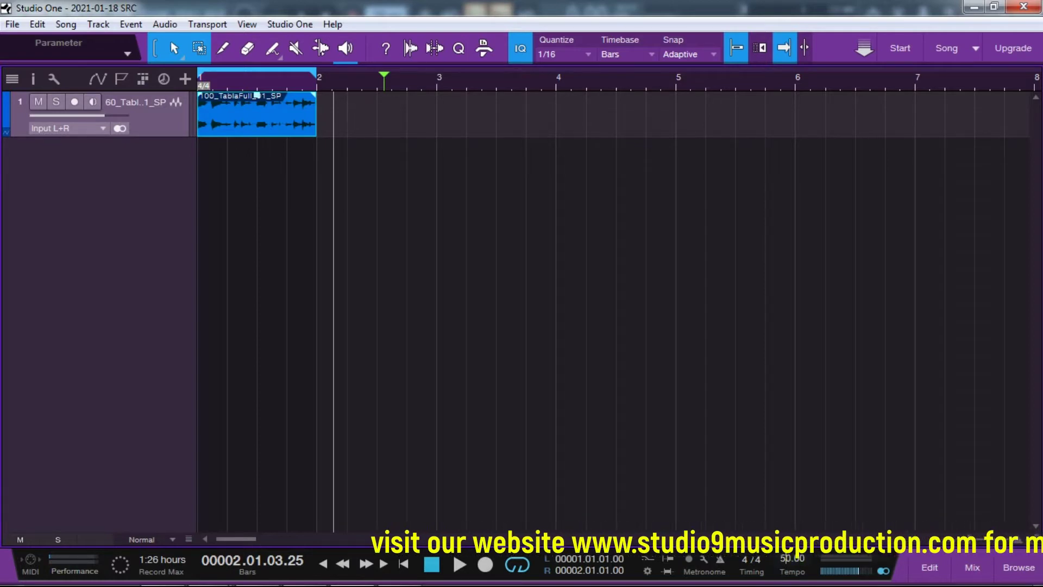
{"action": "key", "text": "Return"}
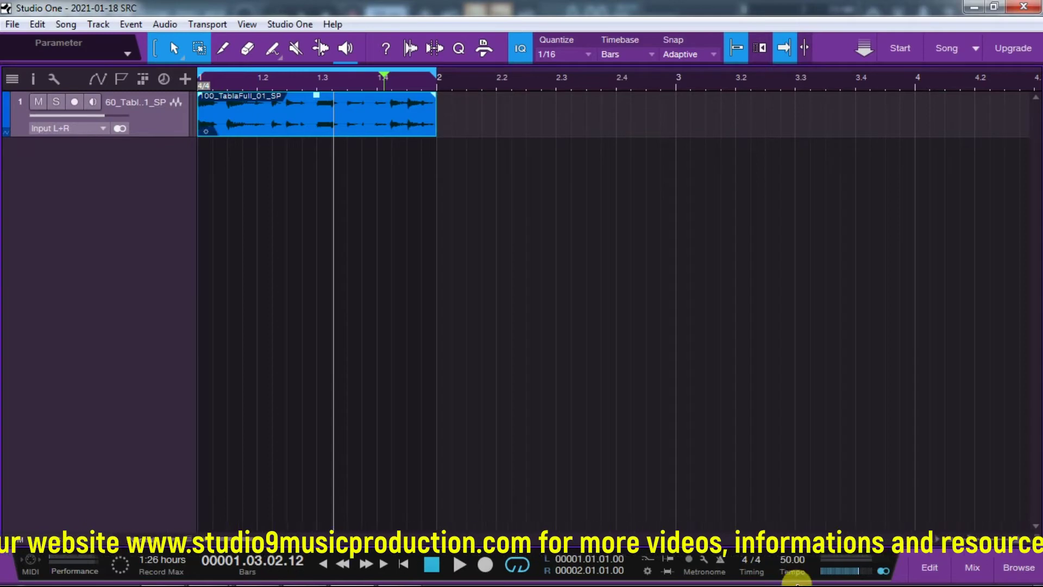
Switch to Cubase and set the project tempo to 50 BPM.
{"action": "left_click", "coordinate": [330, 562]}
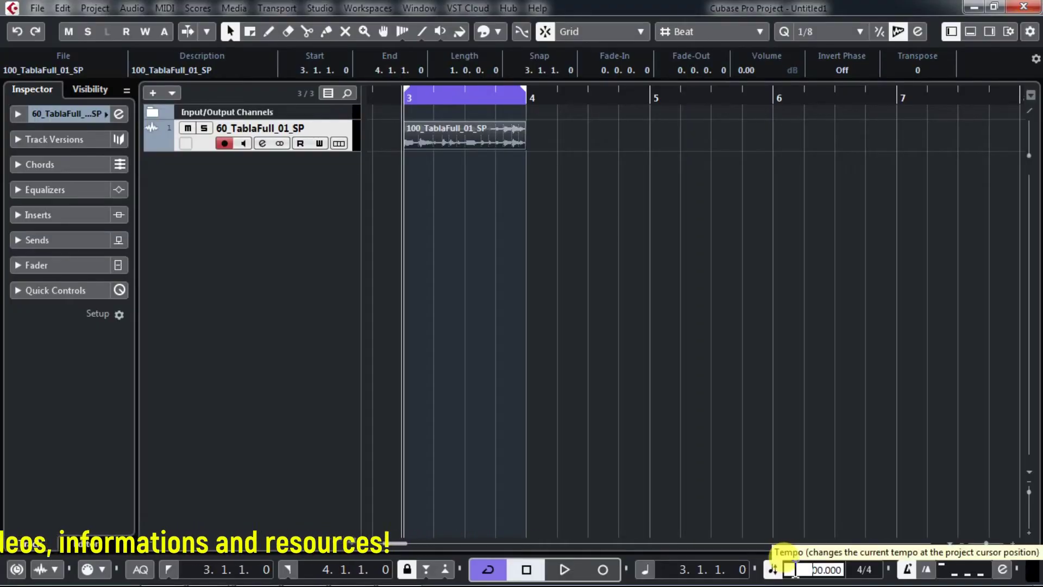
{"action": "key", "text": "Delete"}
{"action": "type", "text": "5"}
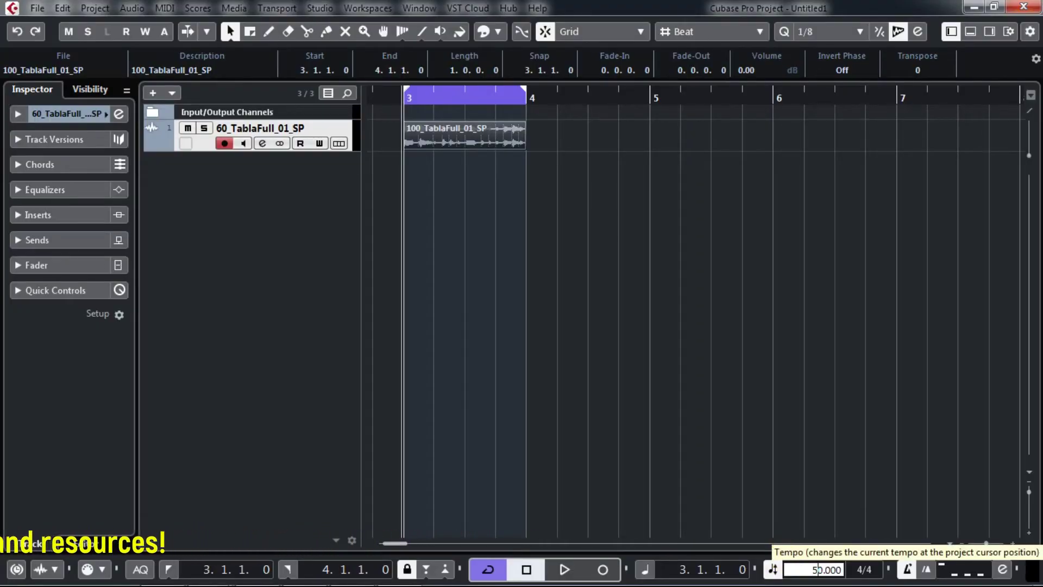
{"action": "key", "text": "Return"}
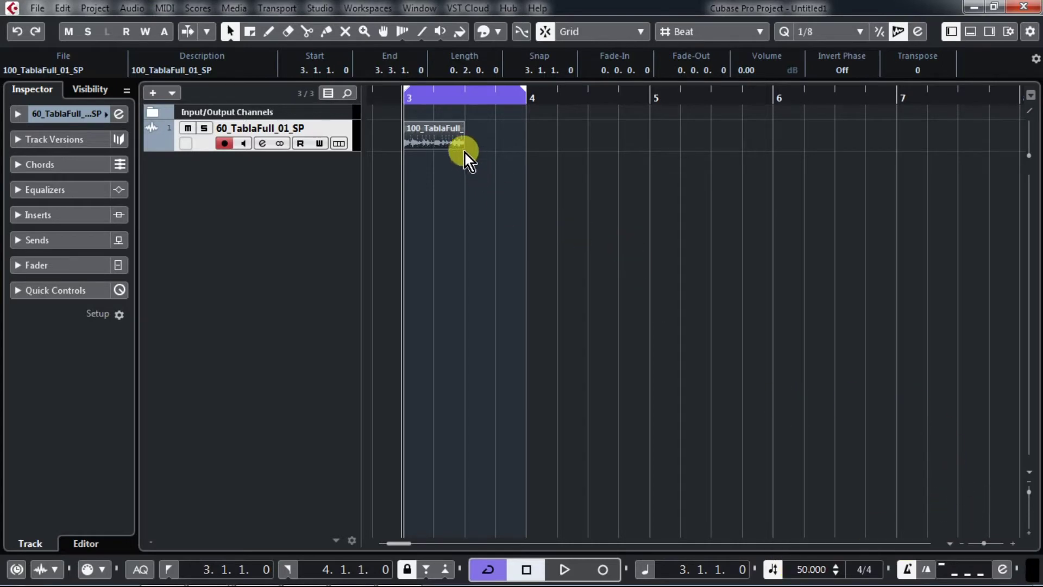
Switch object selection to Sizing Applies Time Stretch and stretch the tabla clip to end at bar 4.
{"action": "left_click", "coordinate": [232, 36]}
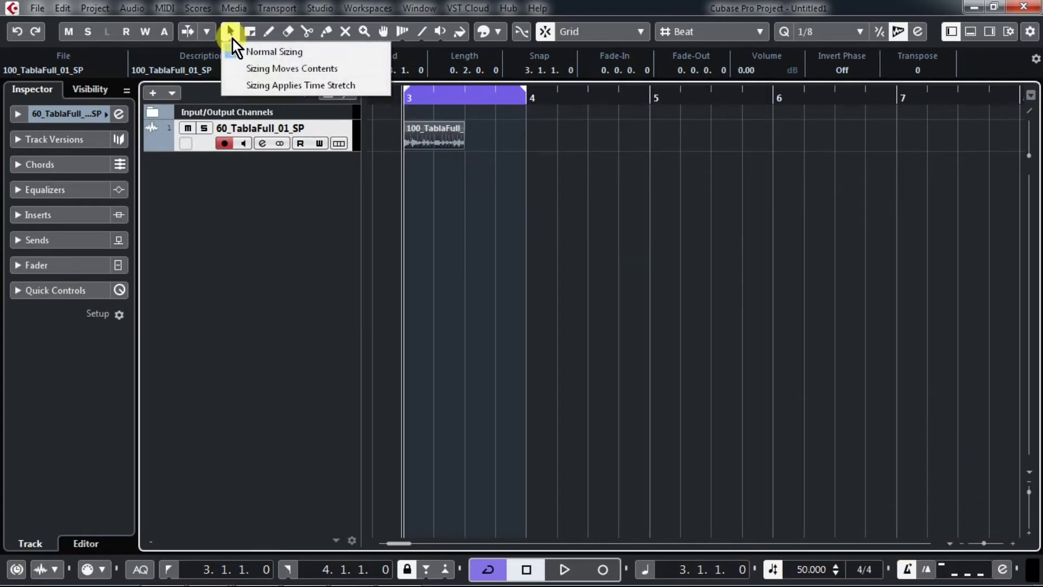
{"action": "left_click", "coordinate": [260, 82]}
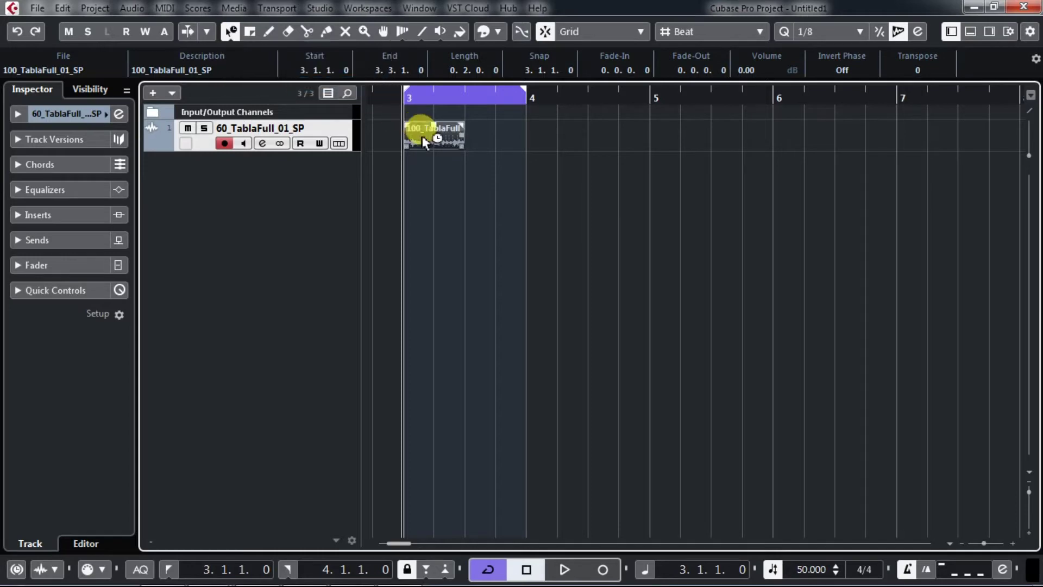
{"action": "left_click_drag", "start_coordinate": [464, 152], "coordinate": [523, 153]}
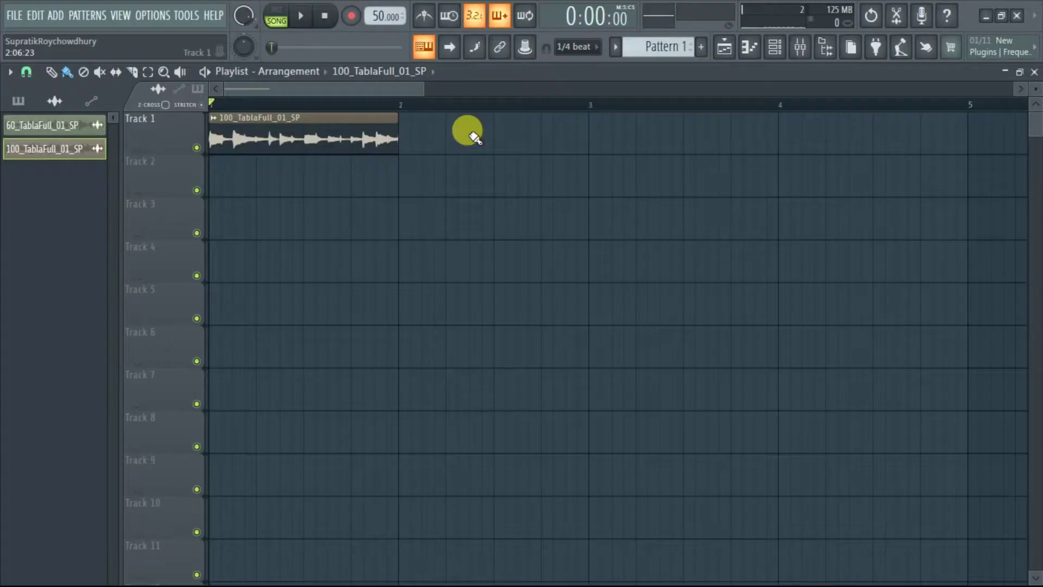
Play the time-stretched loop to judge its sound quality, stop playback in Studio One, and return to FL Studio.
{"action": "key", "text": "space"}
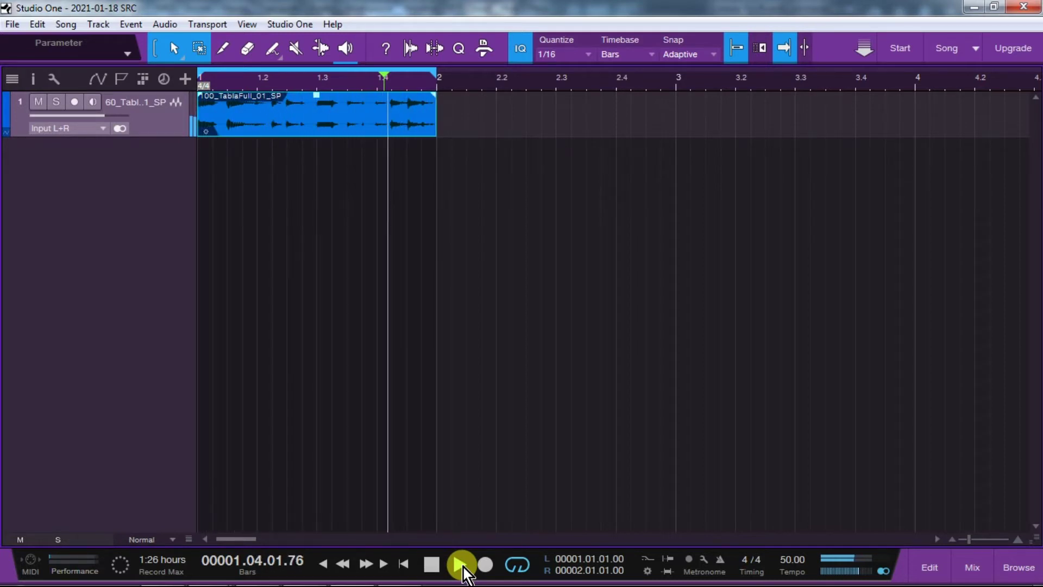
{"action": "key", "text": "space"}
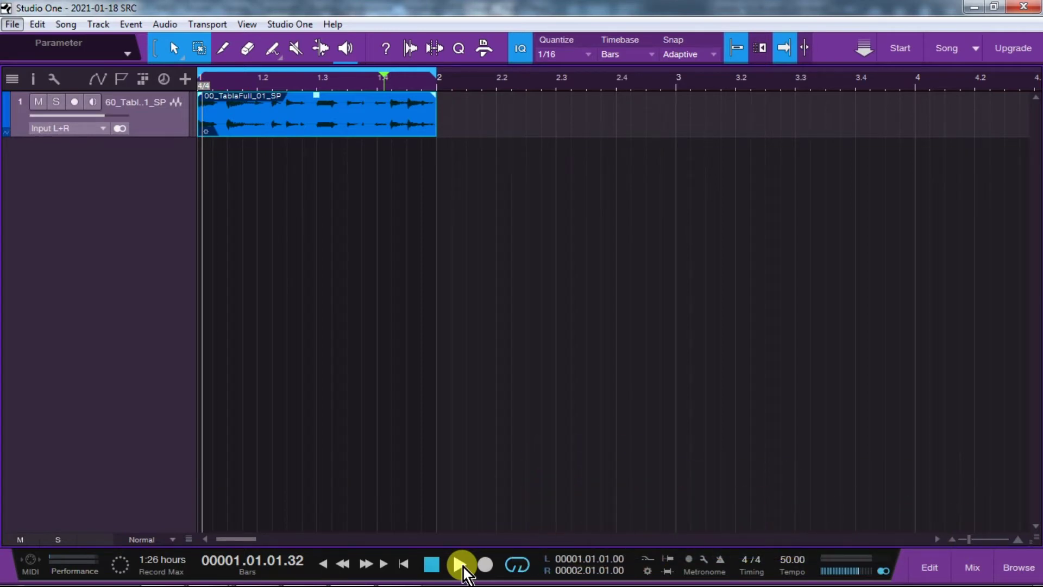
{"action": "key", "text": "alt+Tab"}
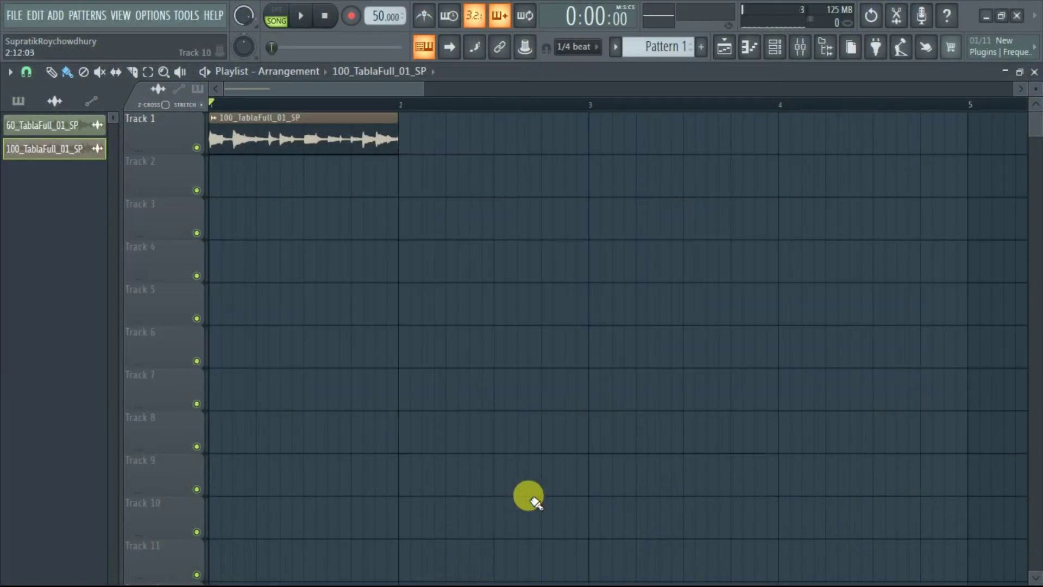
Play the tabla loop slowed to 50 BPM in FL Studio, Cubase and Studio One to compare the stretching quality.
{"action": "key", "text": "space"}
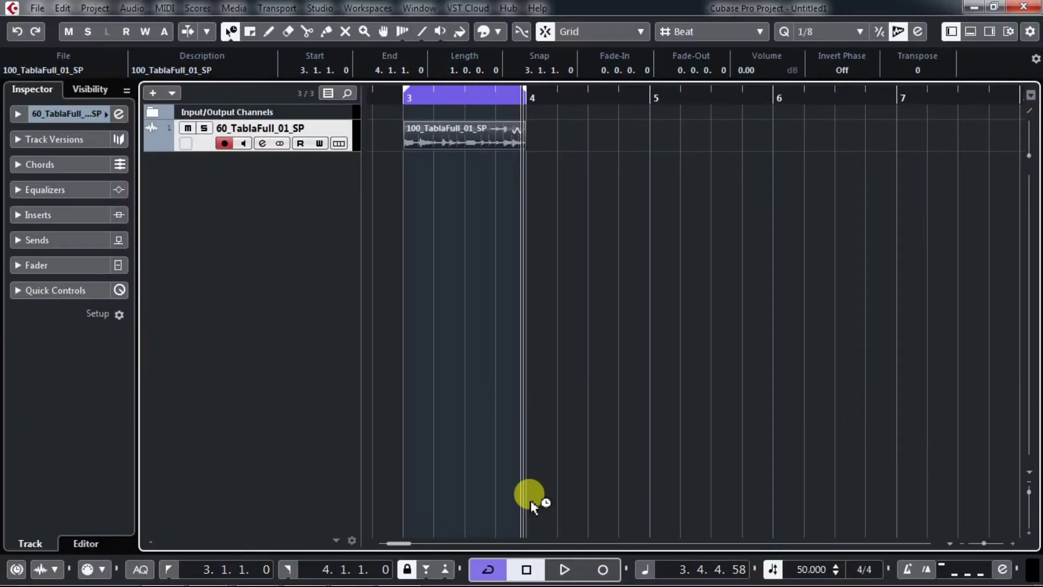
{"action": "key", "text": "space"}
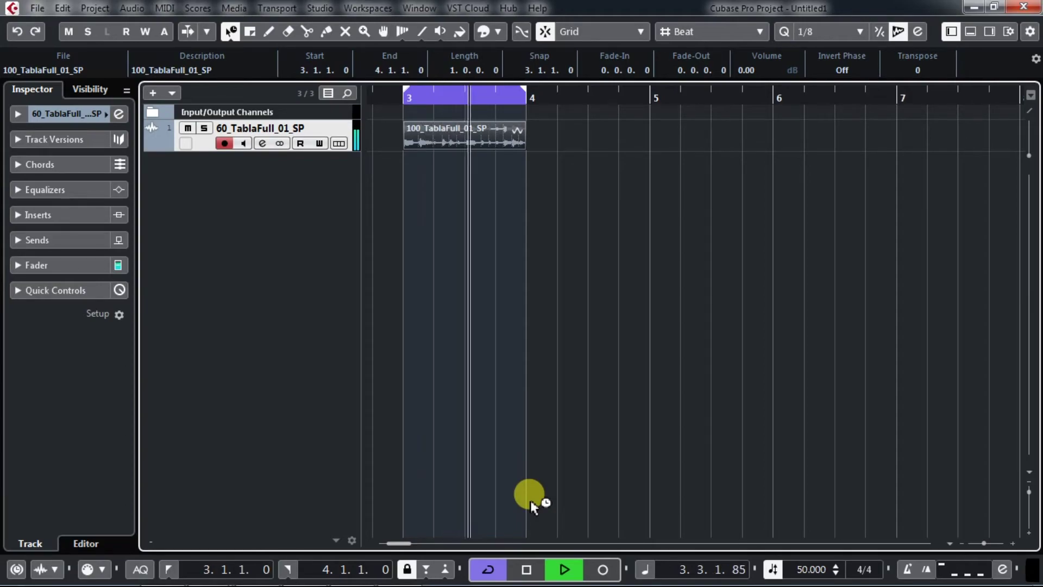
{"action": "key", "text": "alt+Tab"}
{"action": "key", "text": "space"}
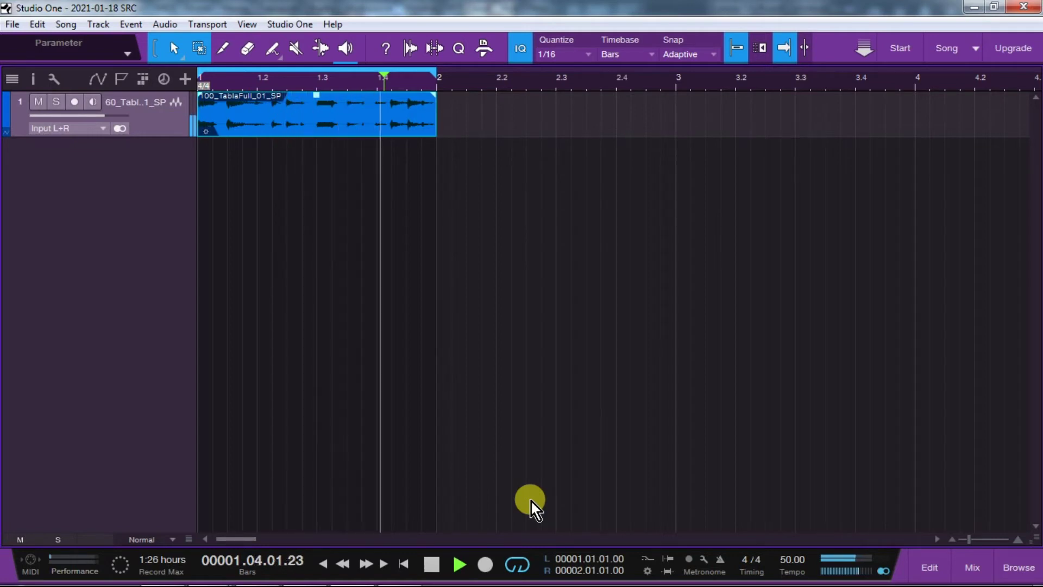
{"action": "key", "text": "space"}
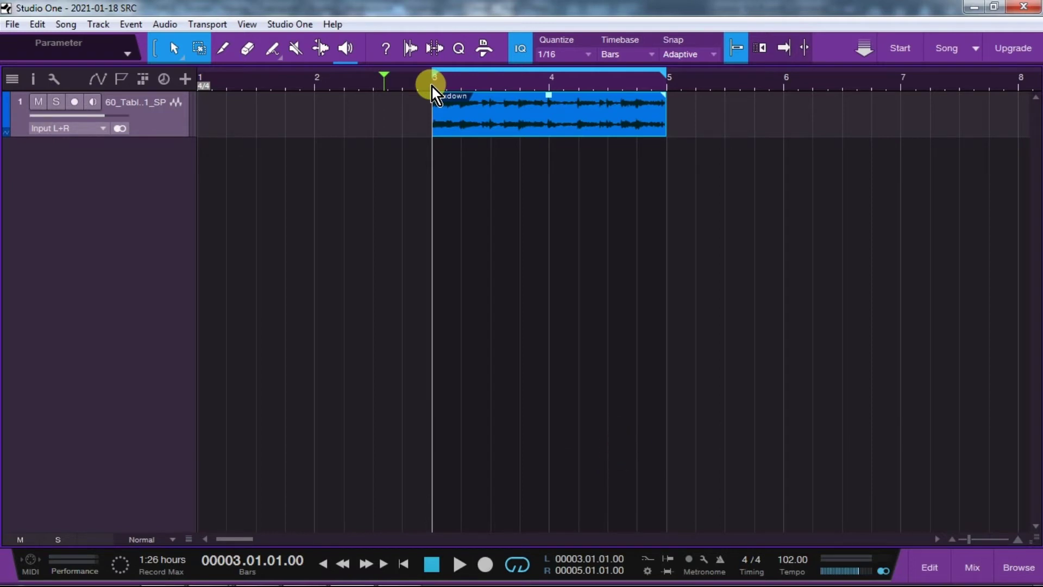
Play the original 102 BPM Mixdown clip from its start in Studio One, Cubase and FL Studio as a listening reference.
{"action": "key", "text": "space"}
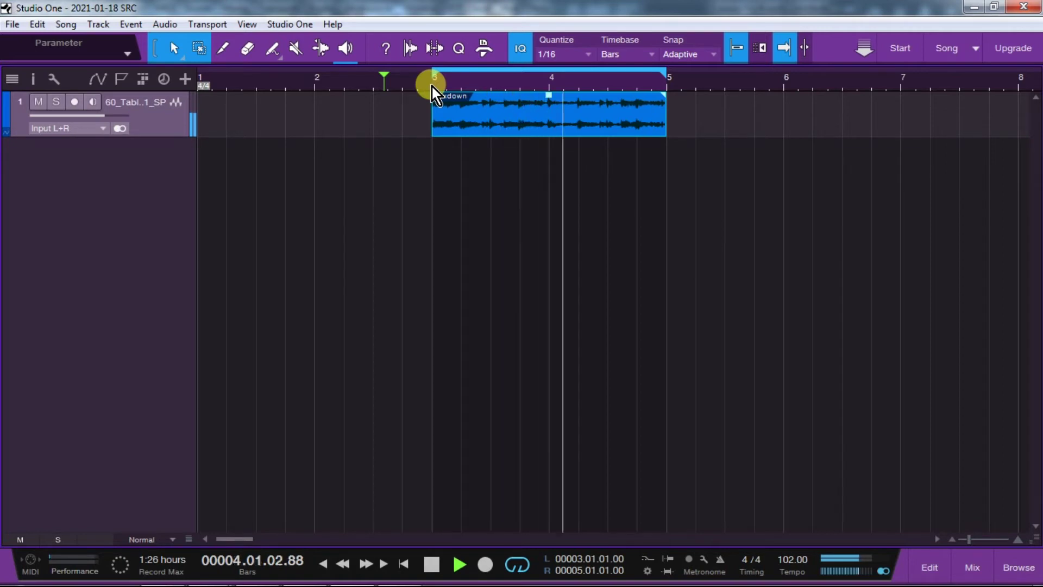
{"action": "key", "text": "space"}
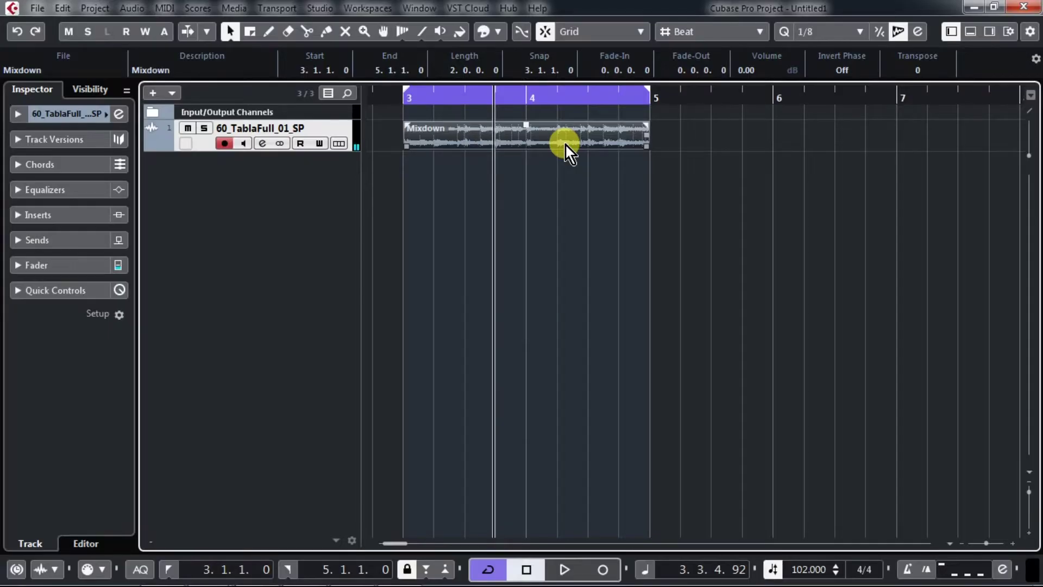
{"action": "left_click", "coordinate": [406, 103]}
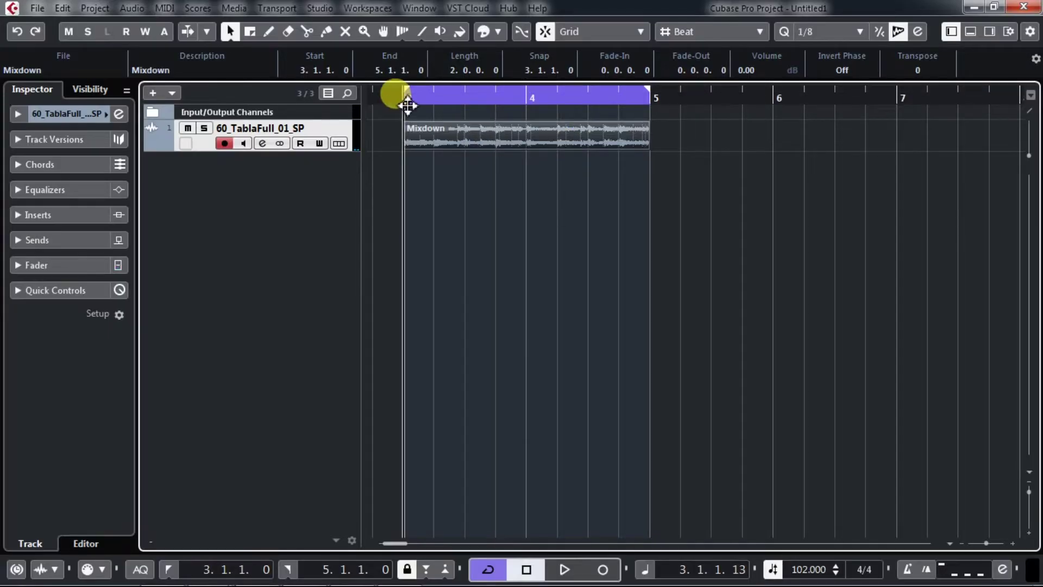
{"action": "key", "text": "space"}
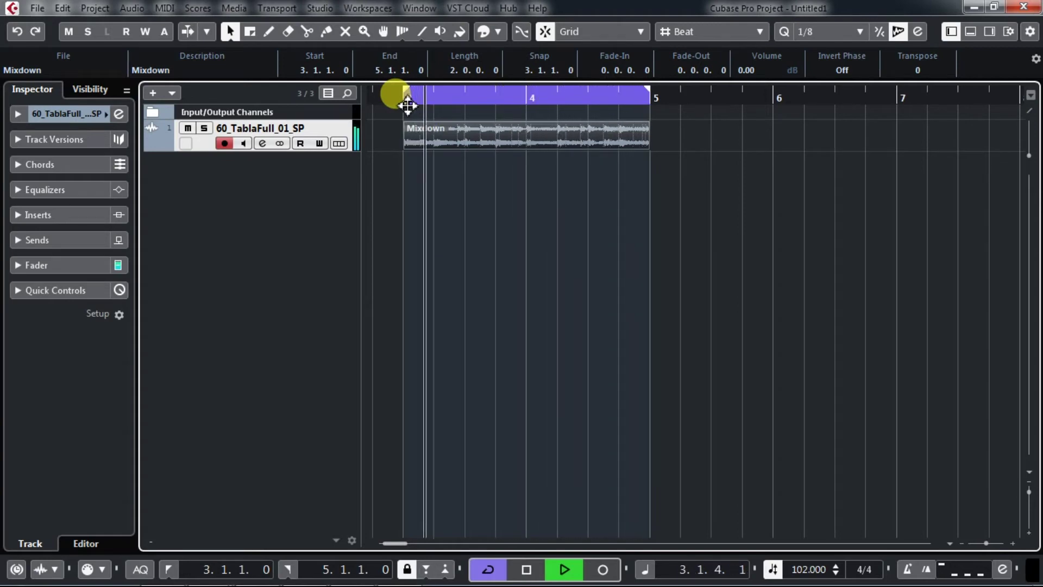
{"action": "key", "text": "space"}
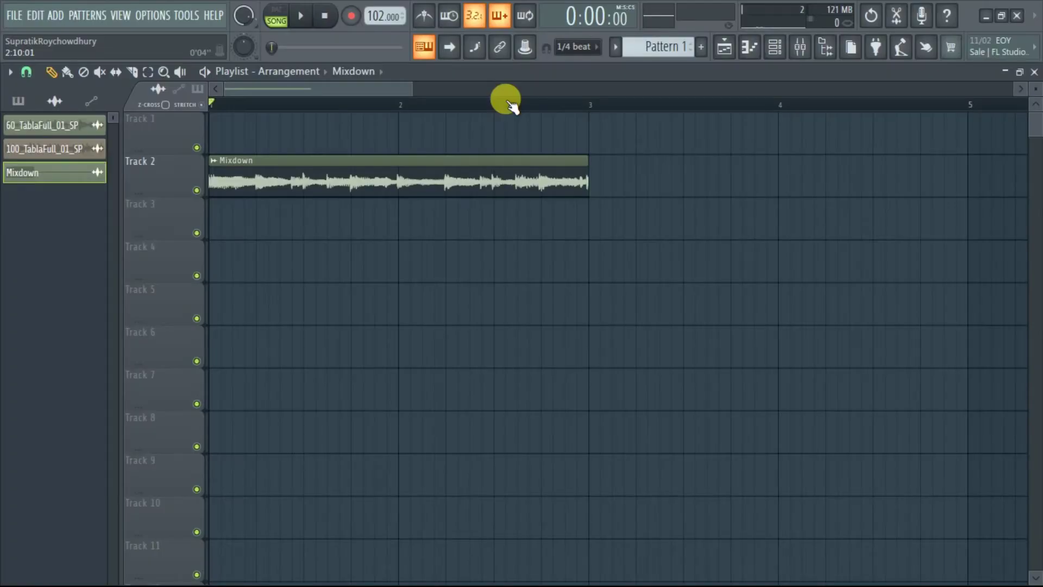
{"action": "key", "text": "space"}
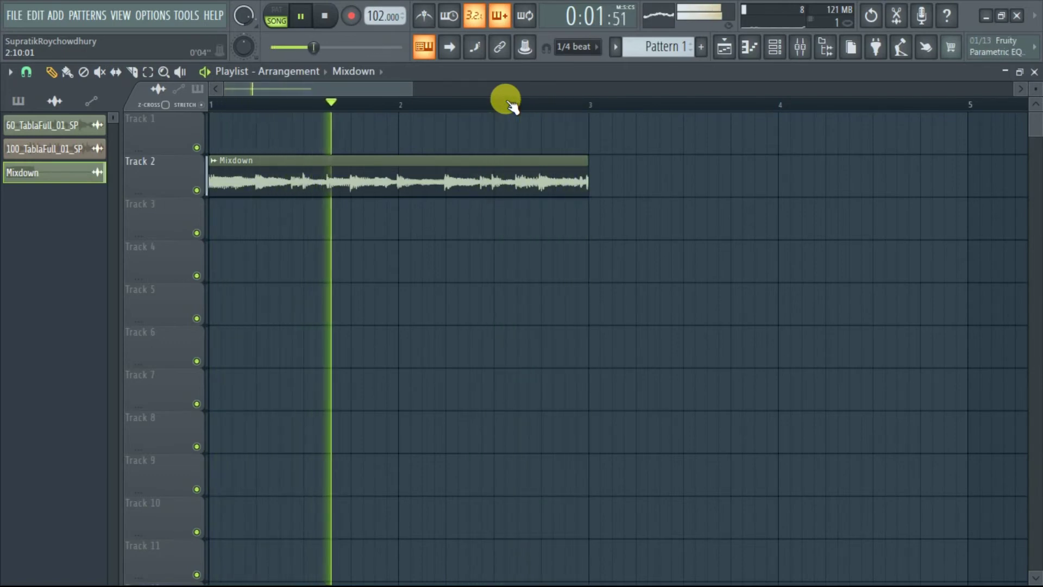
{"action": "key", "text": "space"}
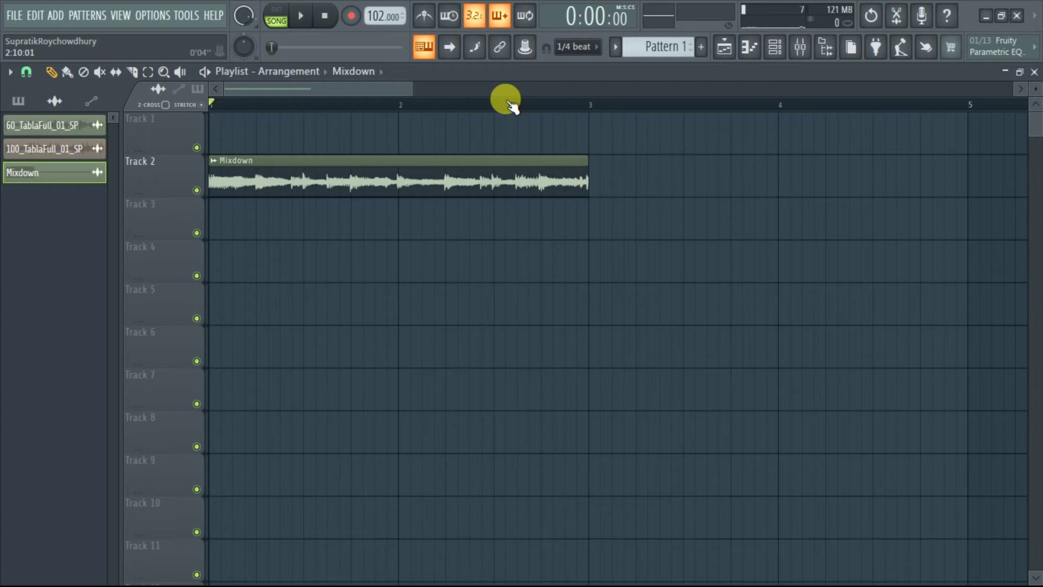
Set the project tempo to 40 BPM and restretch all channels.
{"action": "right_click", "coordinate": [378, 17]}
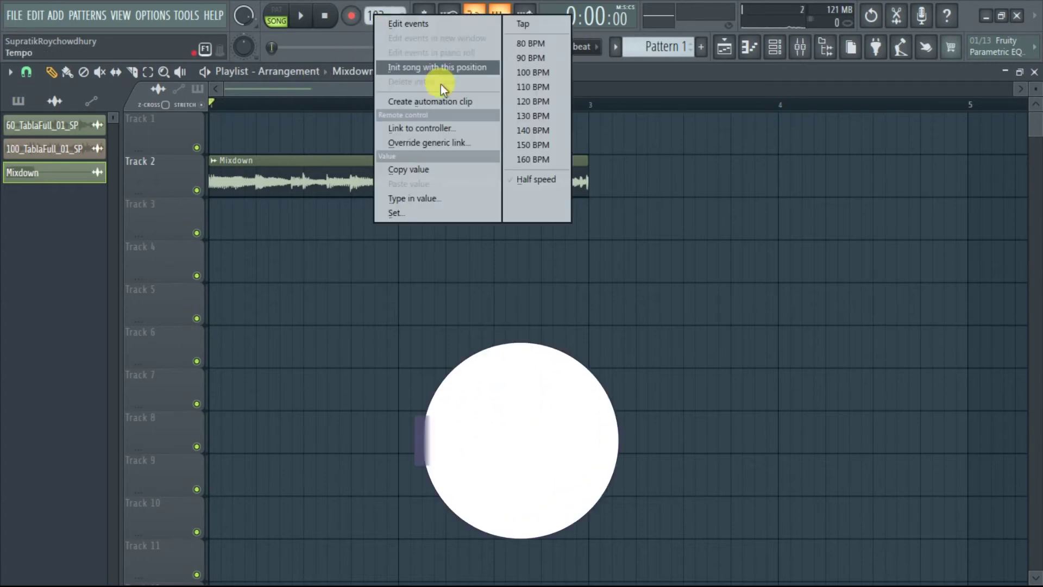
{"action": "left_click", "coordinate": [468, 198]}
{"action": "type", "text": "40"}
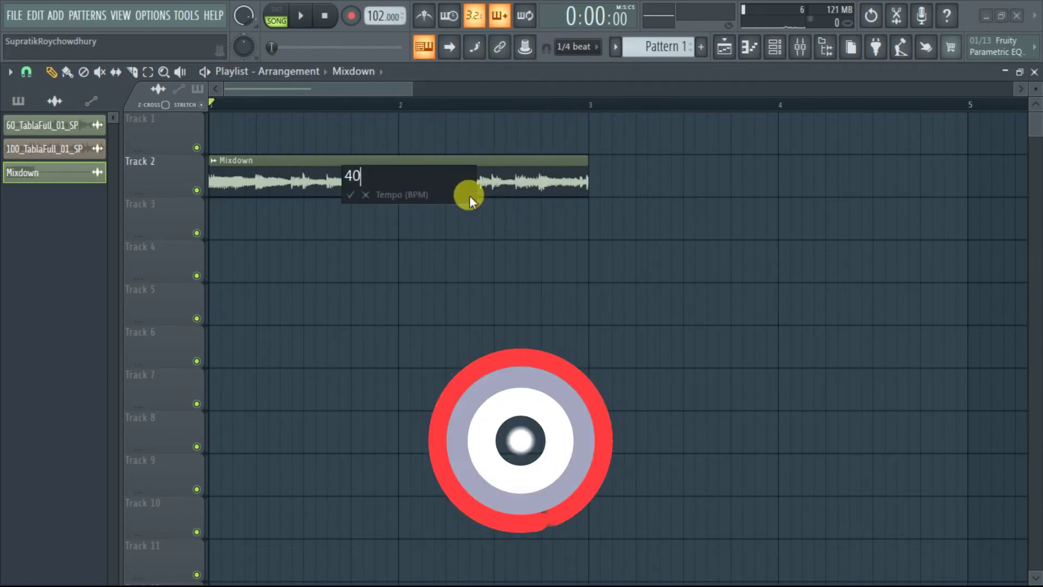
{"action": "key", "text": "Return"}
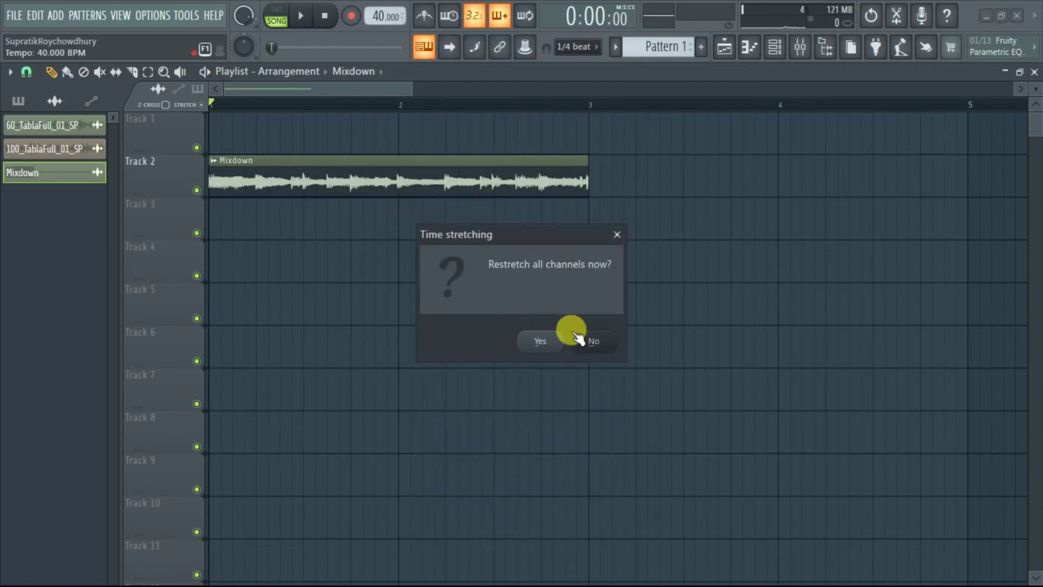
{"action": "left_click", "coordinate": [551, 341]}
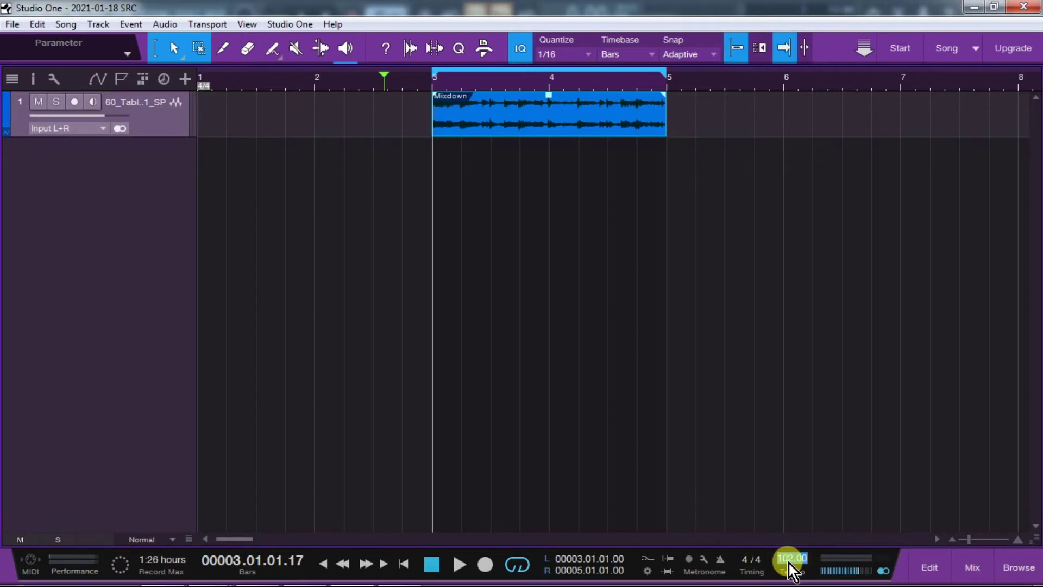
In Studio One, set the song tempo to 40 BPM and time-stretch the Mixdown clip to end at bar 4.
{"action": "type", "text": "40"}
{"action": "key", "text": "Return"}
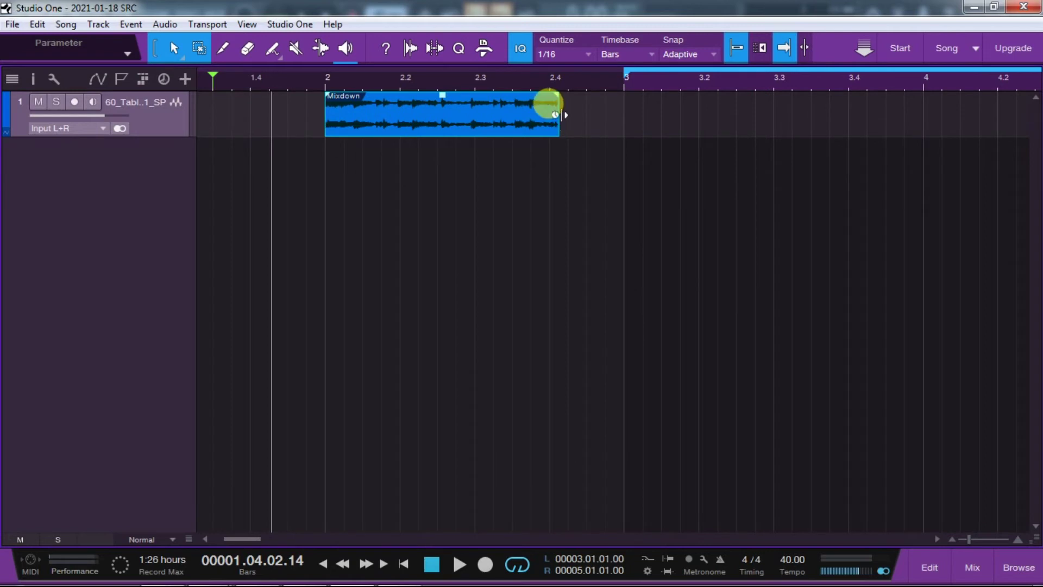
{"action": "left_click_drag", "start_coordinate": [554, 114], "coordinate": [919, 111]}
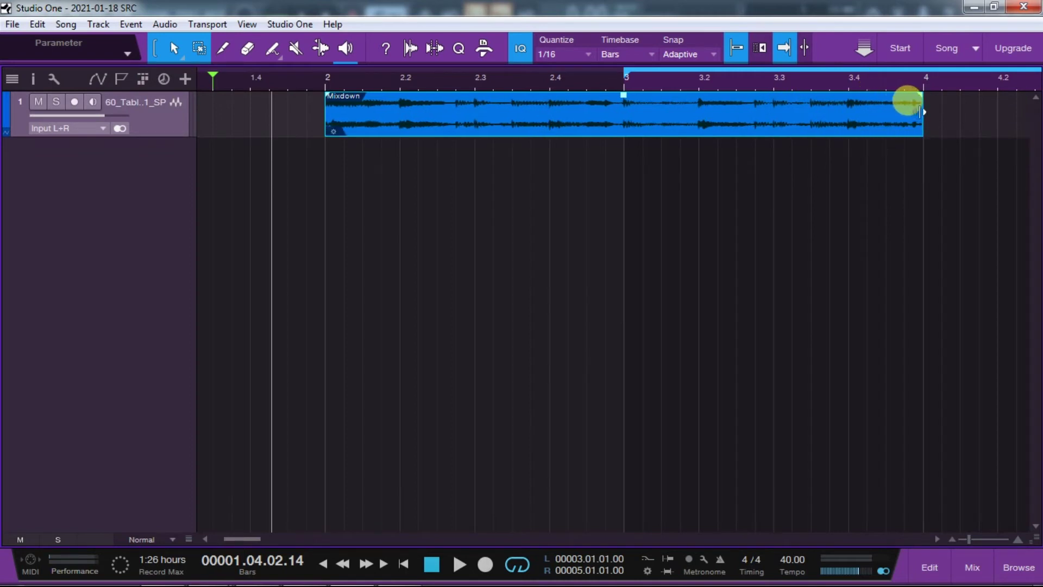
{"action": "left_click_drag", "start_coordinate": [575, 86], "coordinate": [577, 67]}
Switch to Cubase and set the project tempo to 40 BPM.
{"action": "key", "text": "alt+Tab"}
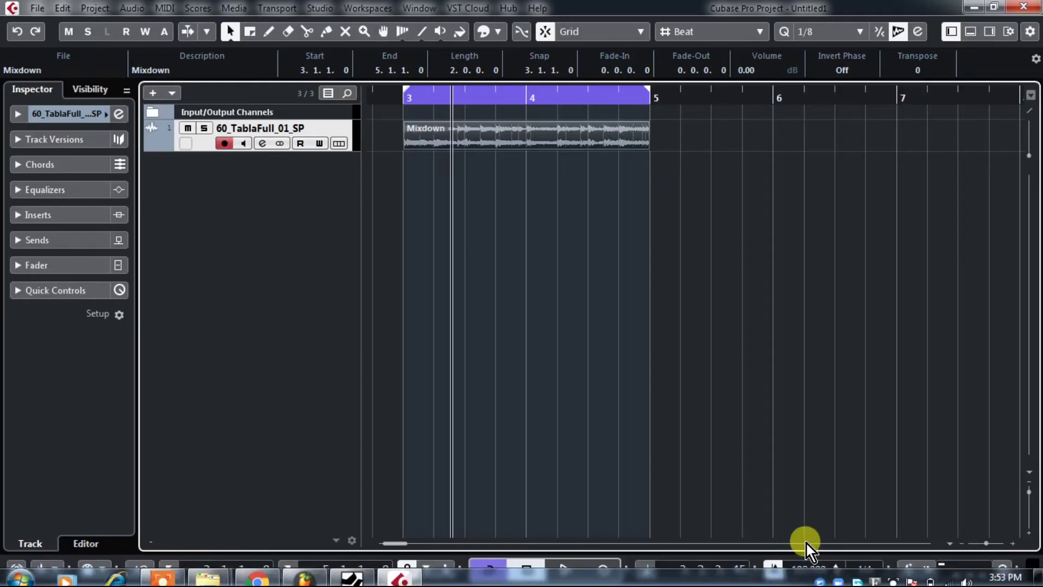
{"action": "double_click", "coordinate": [800, 568]}
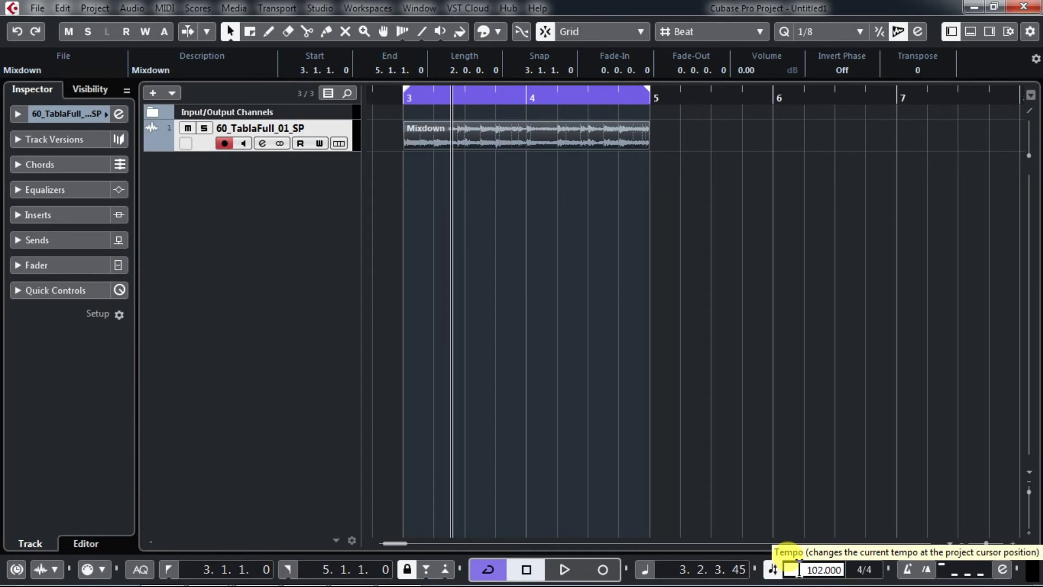
{"action": "type", "text": "40"}
{"action": "key", "text": "Return"}
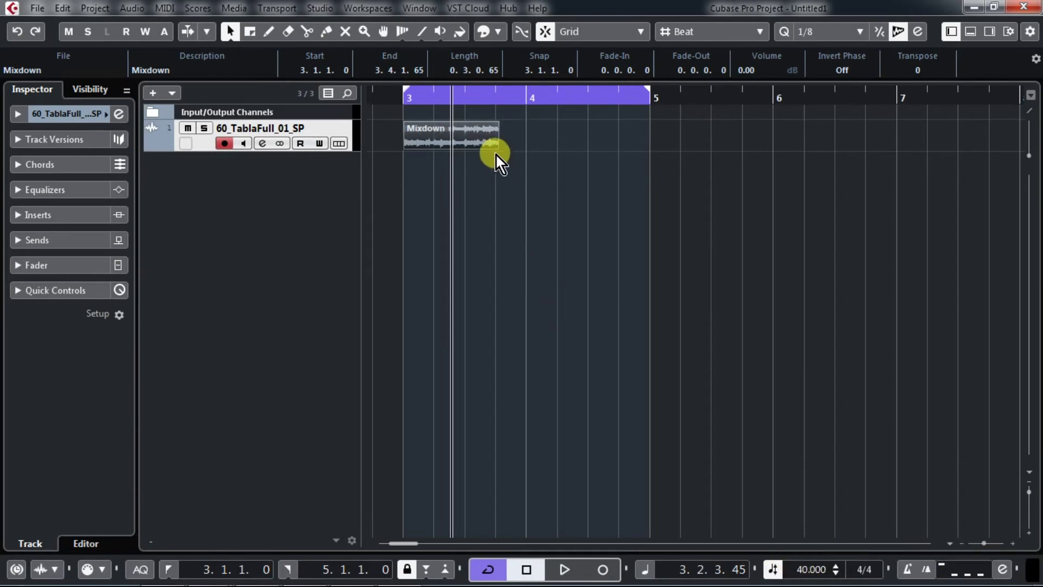
Switch object selection to Sizing Applies Time Stretch and stretch the Mixdown clip to end at bar 5.
{"action": "left_click", "coordinate": [230, 31]}
{"action": "left_click", "coordinate": [257, 85]}
{"action": "left_click_drag", "start_coordinate": [496, 145], "coordinate": [642, 162]}
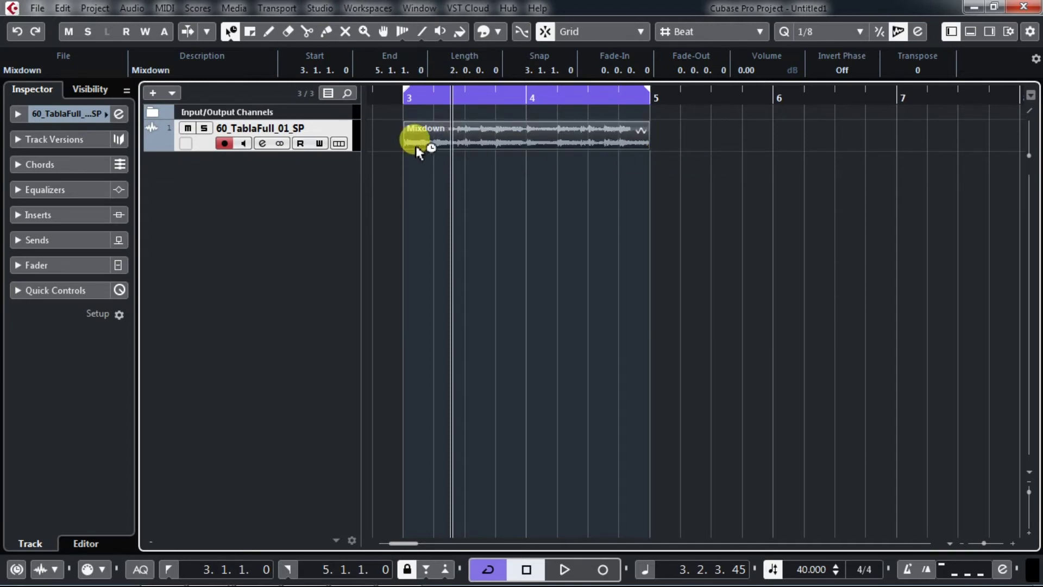
Play the Mixdown clip stretched to 40 BPM in Cubase, Studio One and FL Studio to compare the sound quality.
{"action": "left_click", "coordinate": [408, 104]}
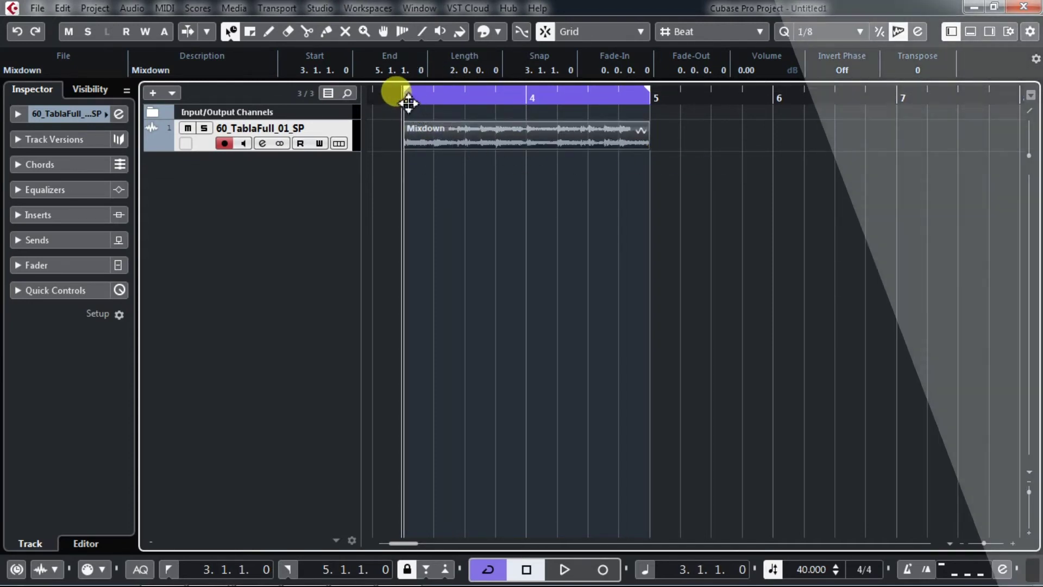
{"action": "key", "text": "space"}
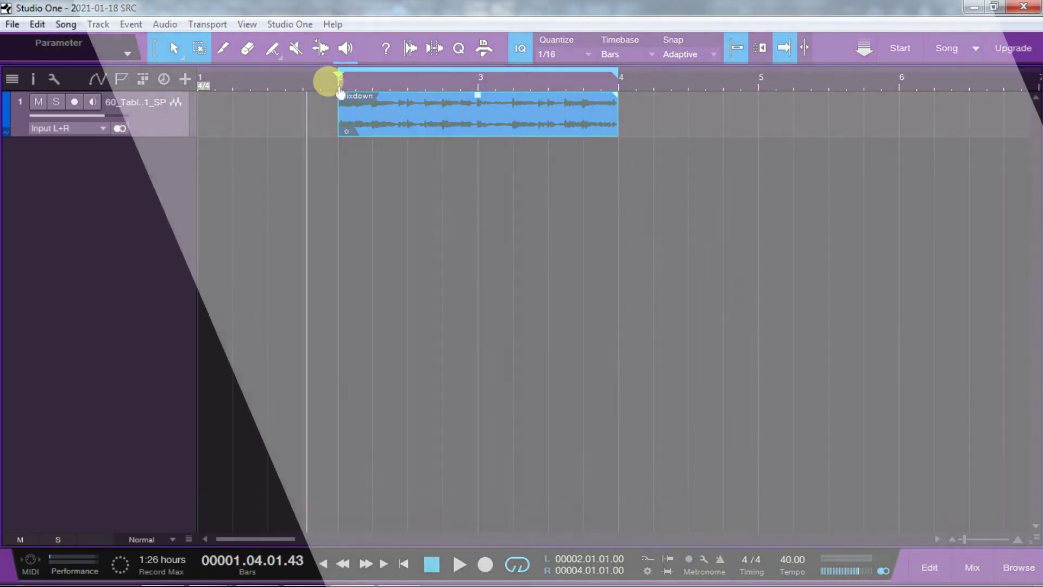
{"action": "left_click", "coordinate": [339, 89]}
{"action": "key", "text": "space"}
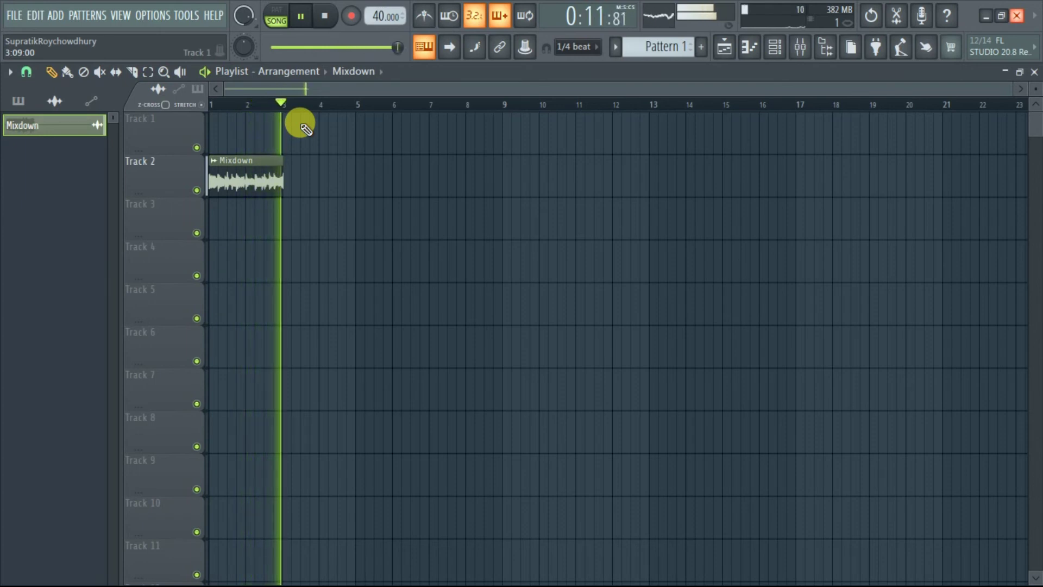
{"action": "key", "text": "space"}
{"action": "key", "text": "alt+Tab"}
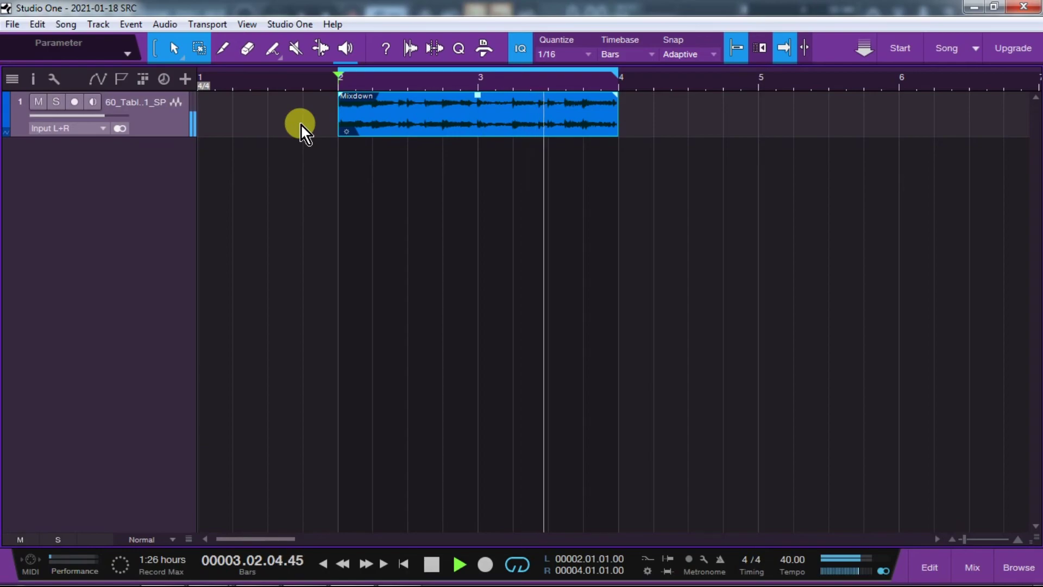
{"action": "key", "text": "space"}
{"action": "key", "text": "alt+Tab"}
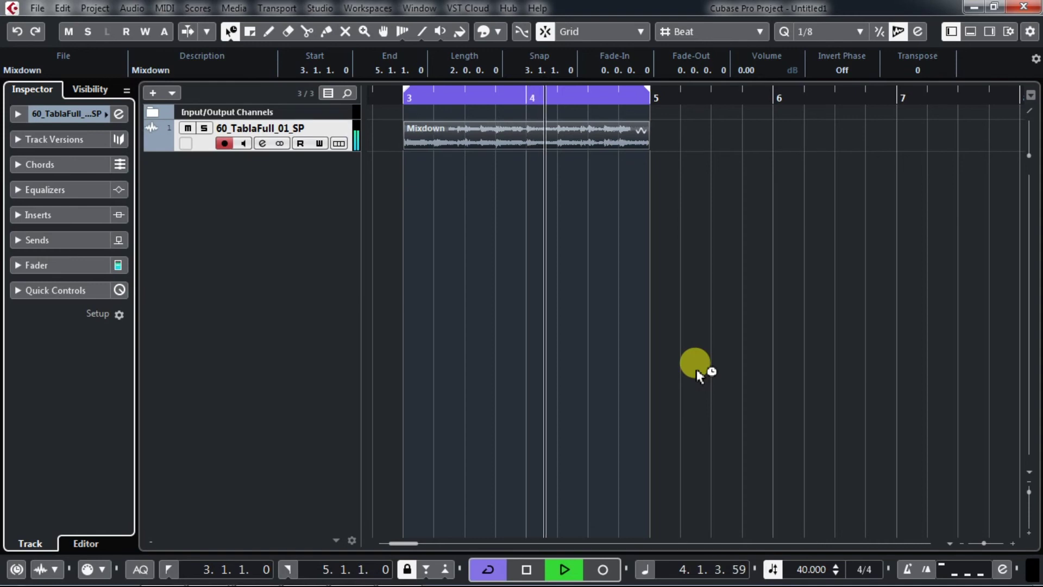
{"action": "key", "text": "space"}
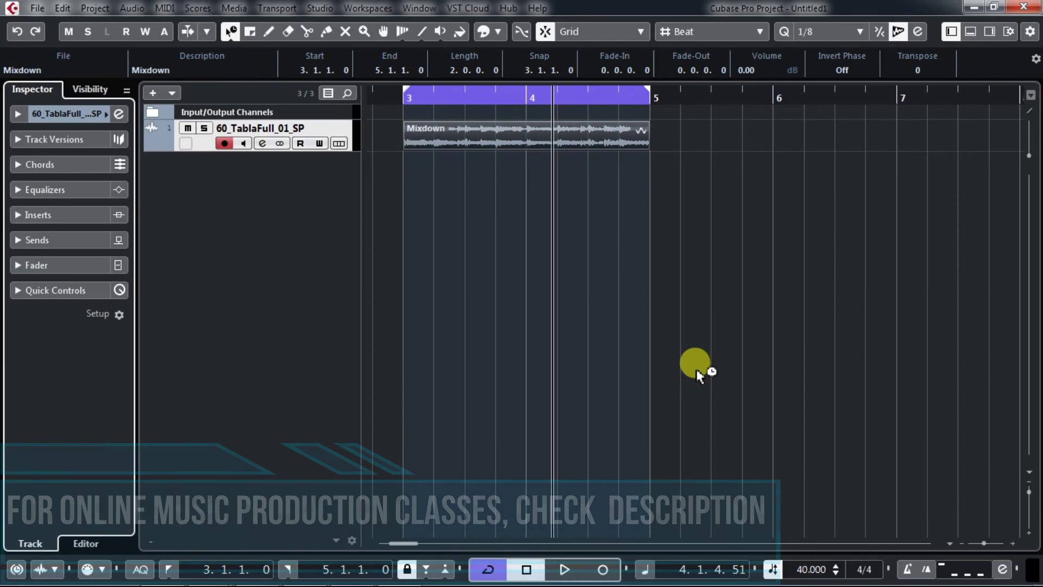
Switch to the web browser and look through the Studio 9 Music Production channel's list of videos on YouTube.
{"action": "key", "text": "alt+Tab"}
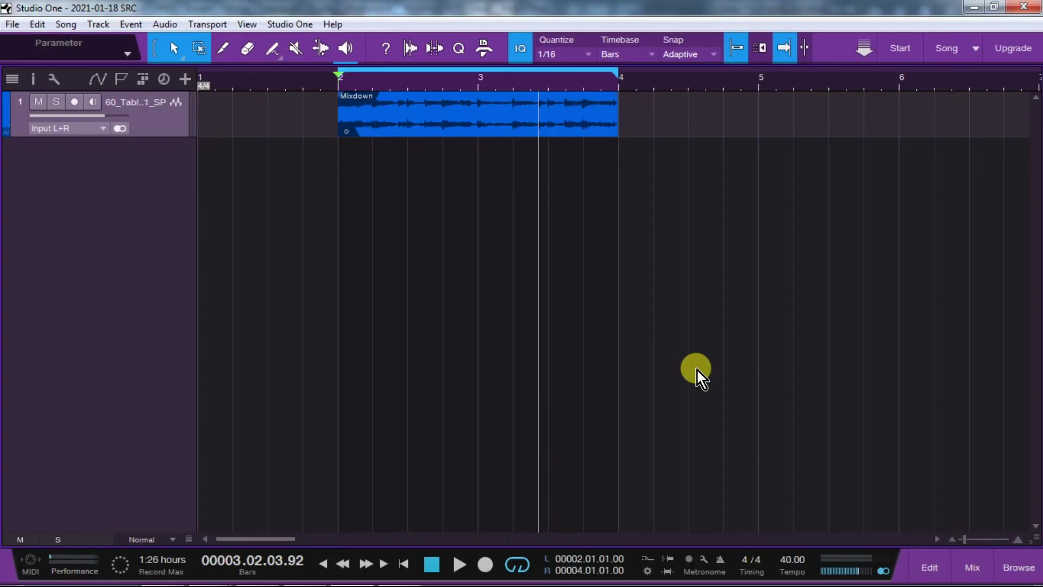
{"action": "key", "text": "alt+Tab"}
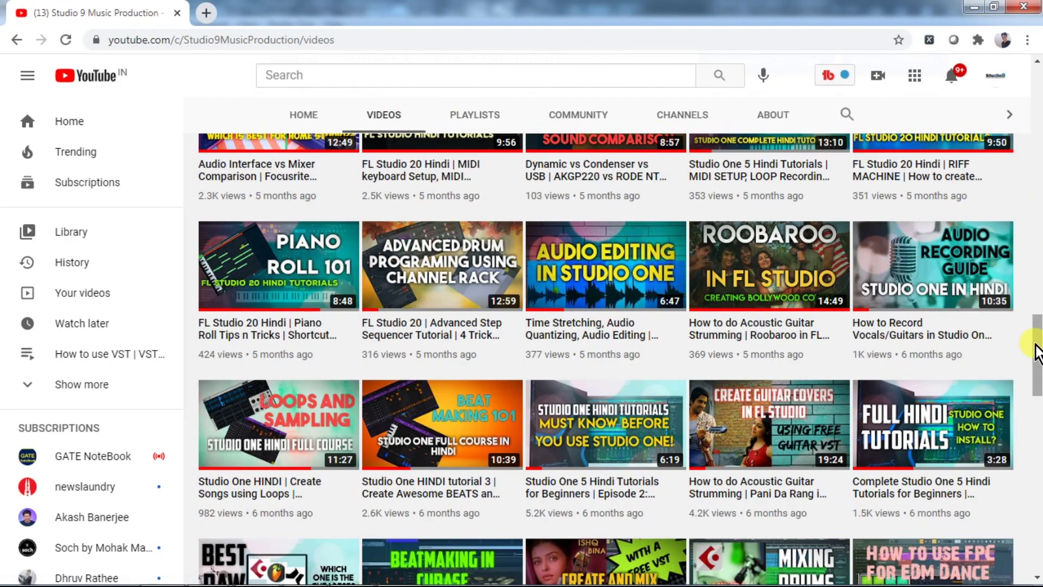
{"action": "left_click_drag", "start_coordinate": [1037, 347], "coordinate": [1038, 201]}
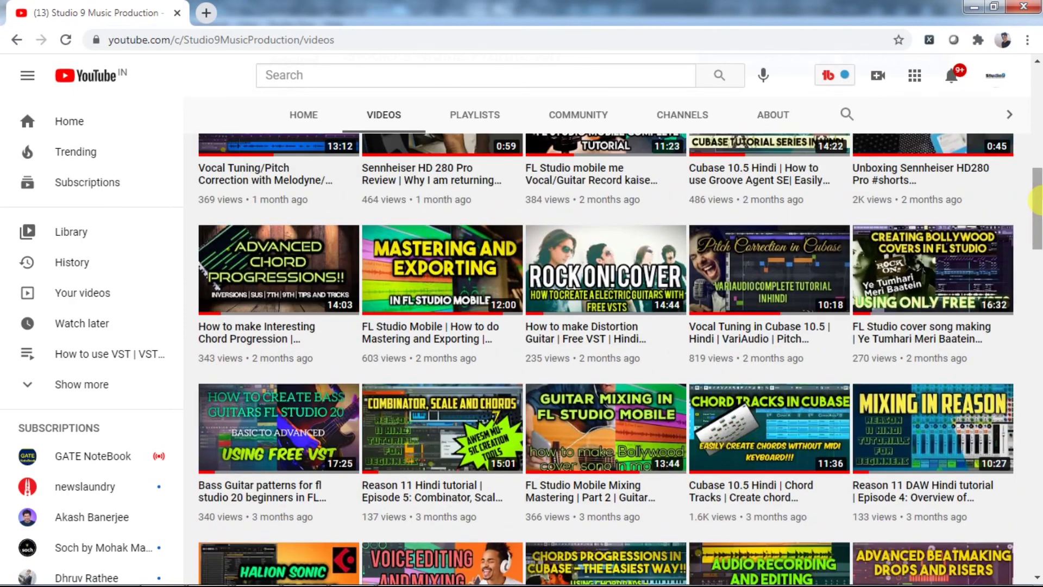